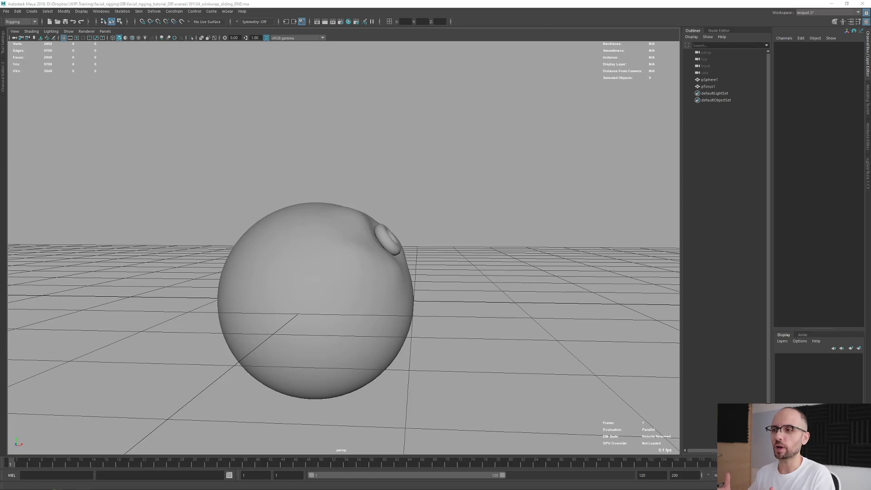
Examine the sphere and the torus resting on its surface from several angles.
left_click_drag(388, 263, 418, 241, "alt")
middle_click_drag(378, 229, 404, 237, "alt")
left_click_drag(404, 238, 415, 227, "alt")
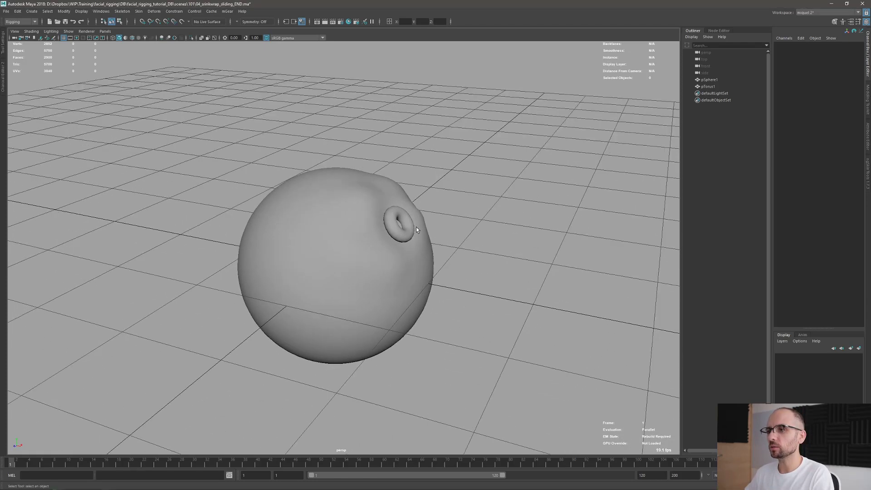
left_click(386, 301)
left_click_drag(358, 266, 376, 179, "alt")
left_click_drag(458, 251, 414, 261, "alt")
left_click(394, 226, "shift")
left_click_drag(350, 268, 373, 264, "alt")
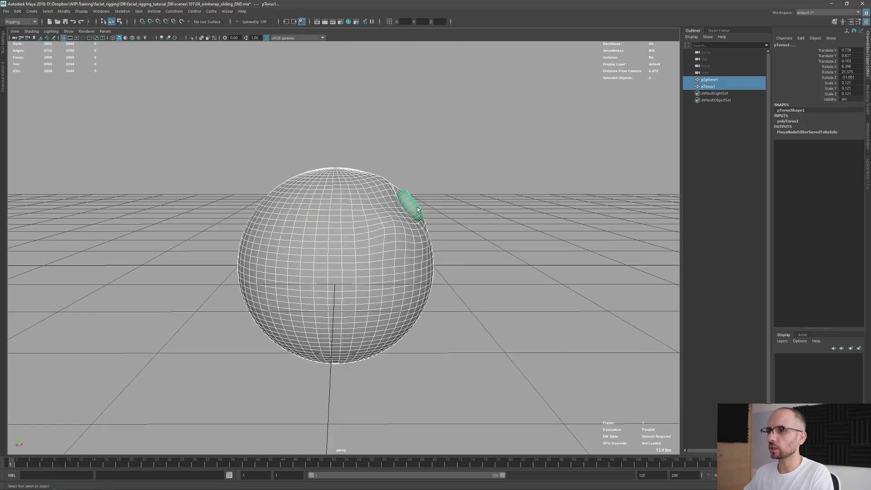
left_click(417, 210)
left_click_drag(418, 210, 603, 237, "alt")
left_click_drag(493, 265, 472, 244, "alt")
left_click_drag(420, 221, 416, 235, "alt")
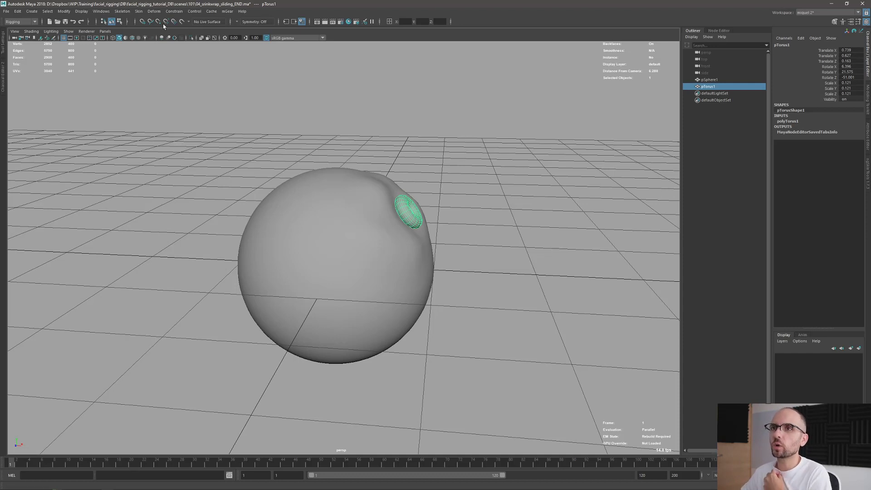
left_click(154, 11)
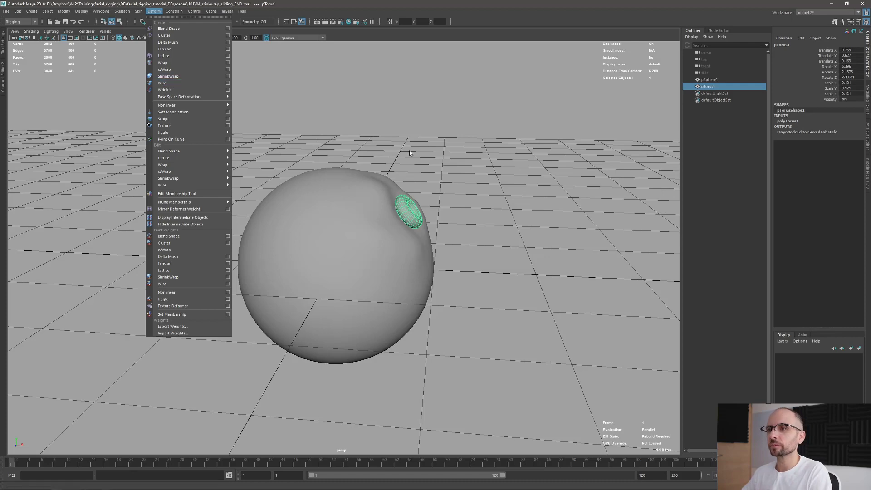
left_click(398, 145)
left_click_drag(403, 117, 385, 236, "alt")
left_click(396, 240)
left_click_drag(545, 151, 498, 190, "alt")
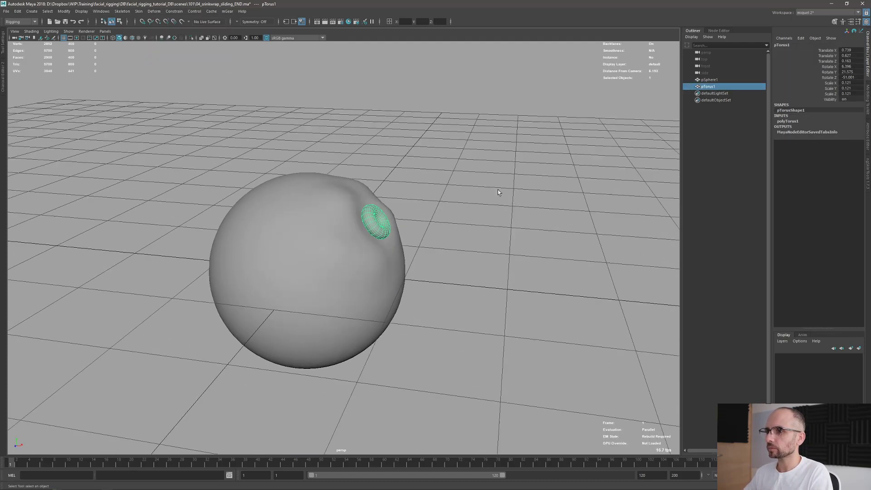
left_click_drag(440, 213, 443, 216, "alt")
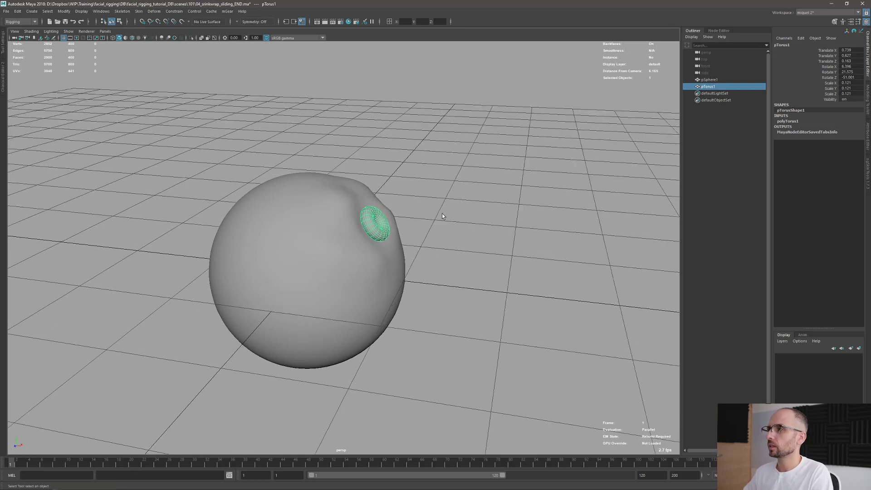
Rename the torus to donut_output and save the scene.
double_click(710, 87)
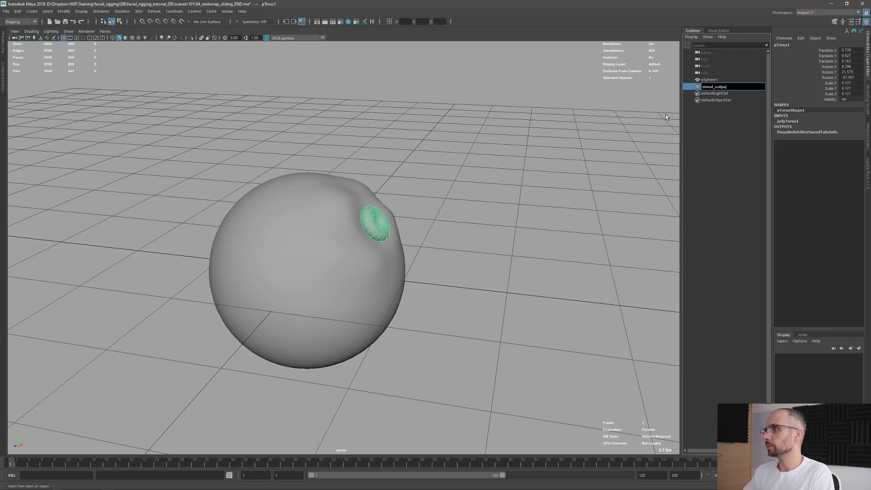
type("t")
key("Return")
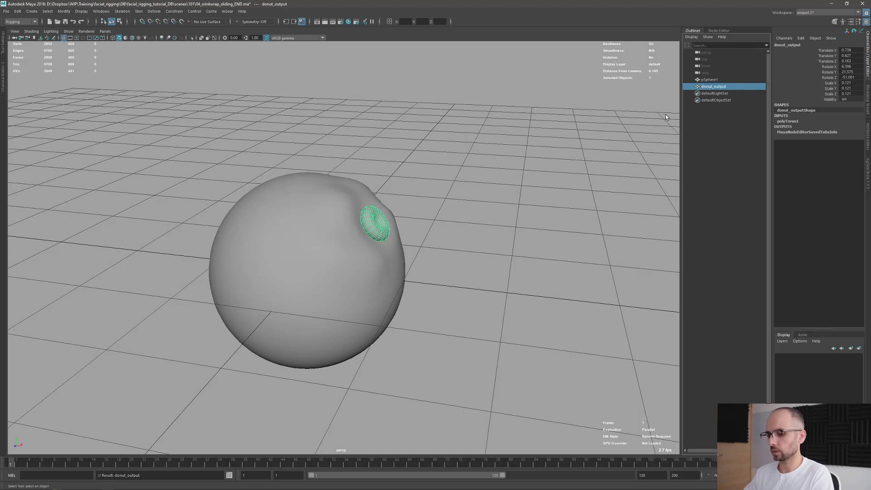
key("ctrl+s")
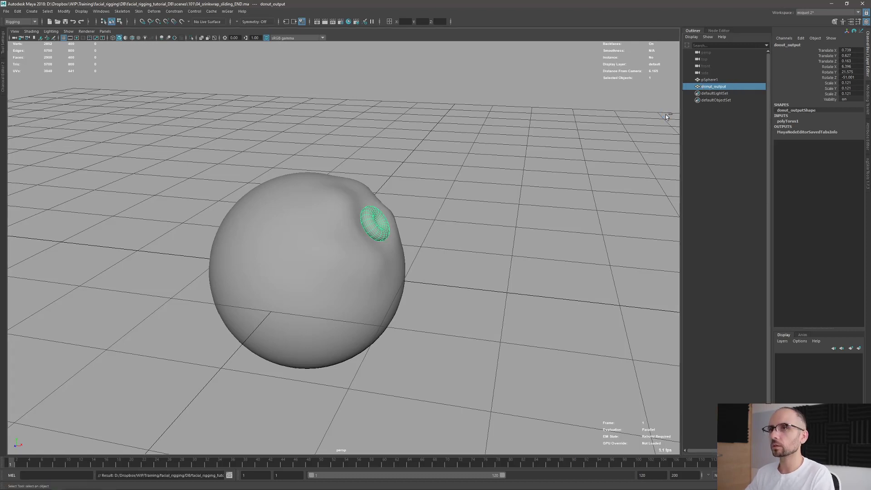
Duplicate donut_output and rename the copy donut_wrap.
key("ctrl+d")
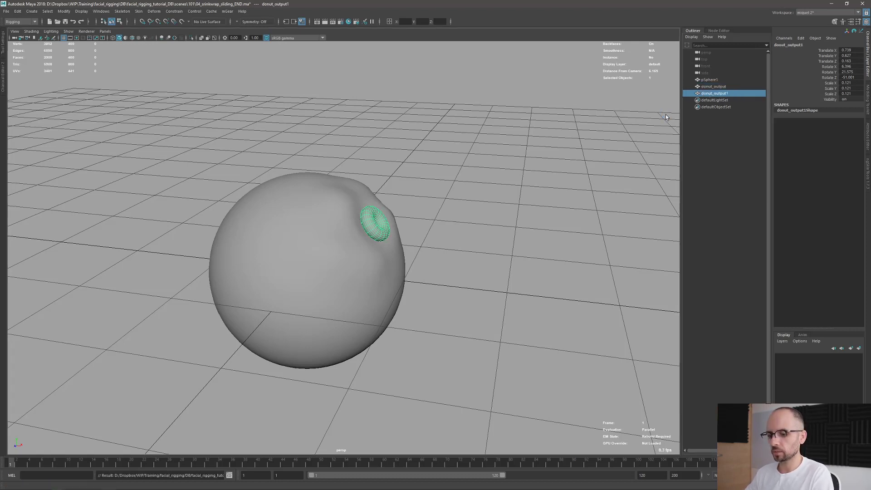
key("F2")
key("Right")
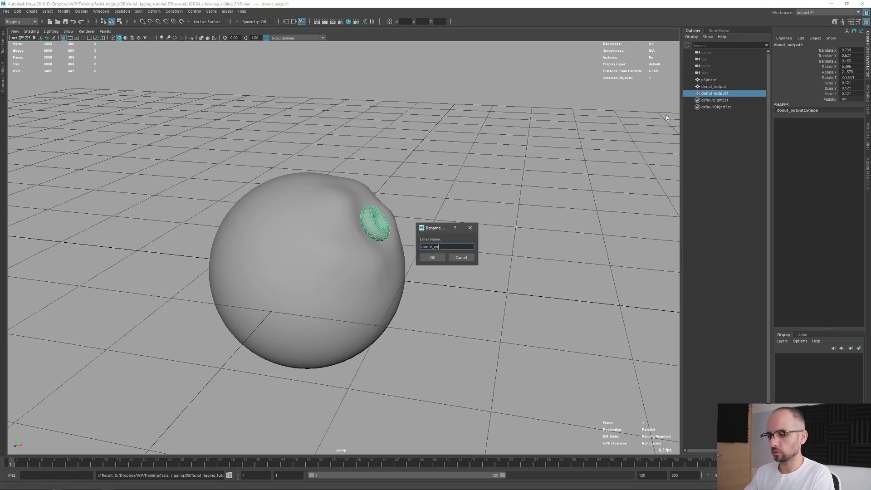
type("wrap")
key("Return")
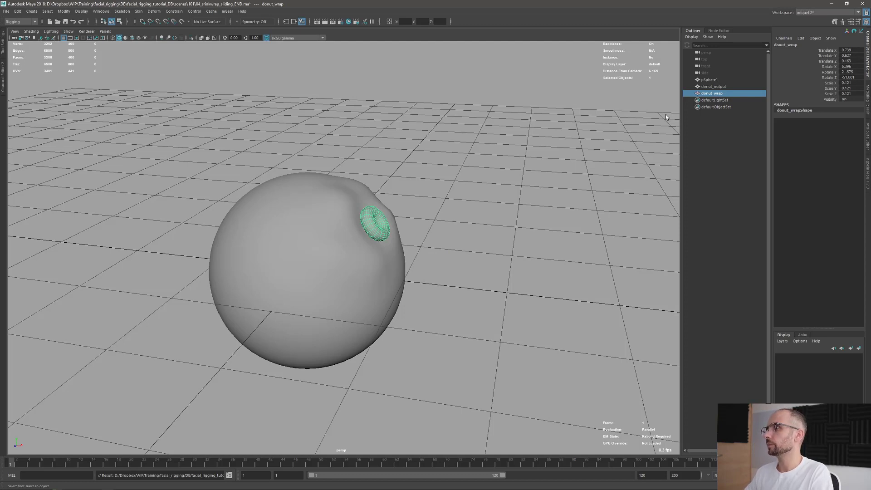
Duplicate donut_wrap and rename the copy donut_restore.
key("F2")
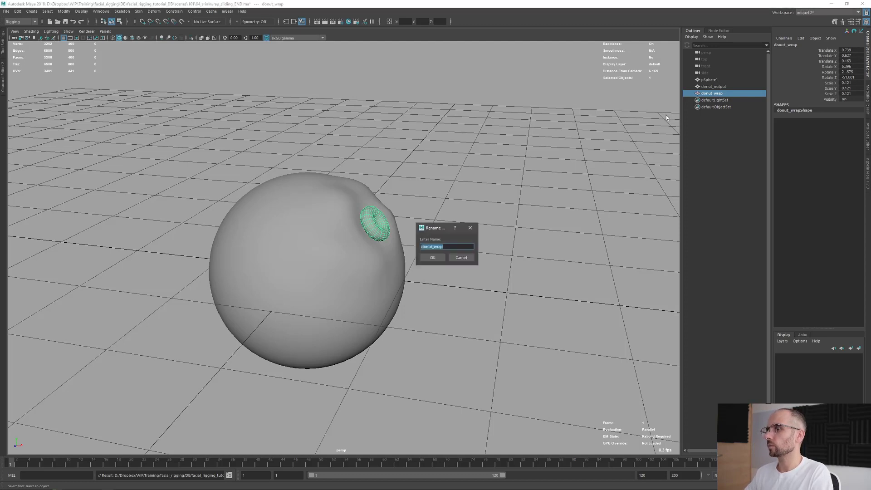
key("Escape")
key("ctrl+d")
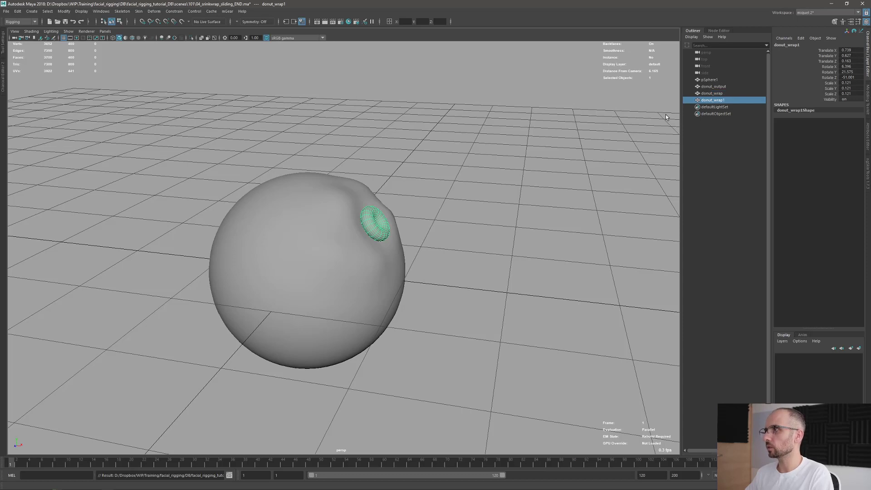
key("F2")
key("End")
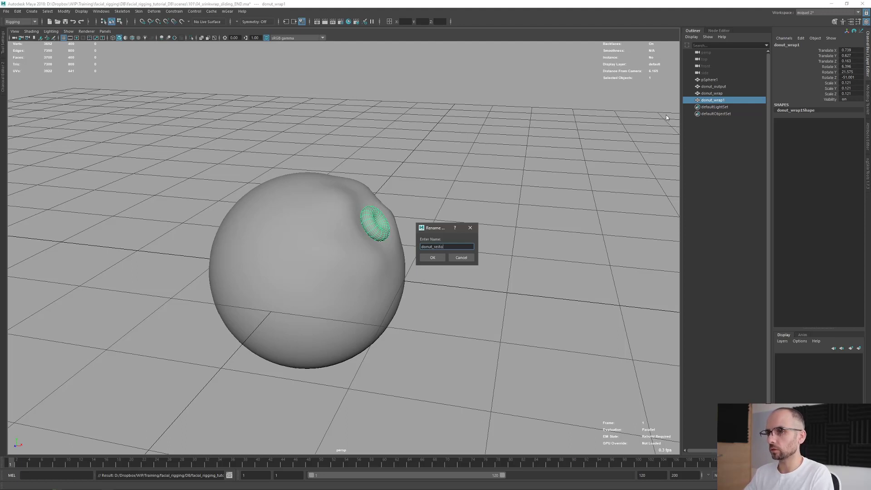
type("restore")
key("Return")
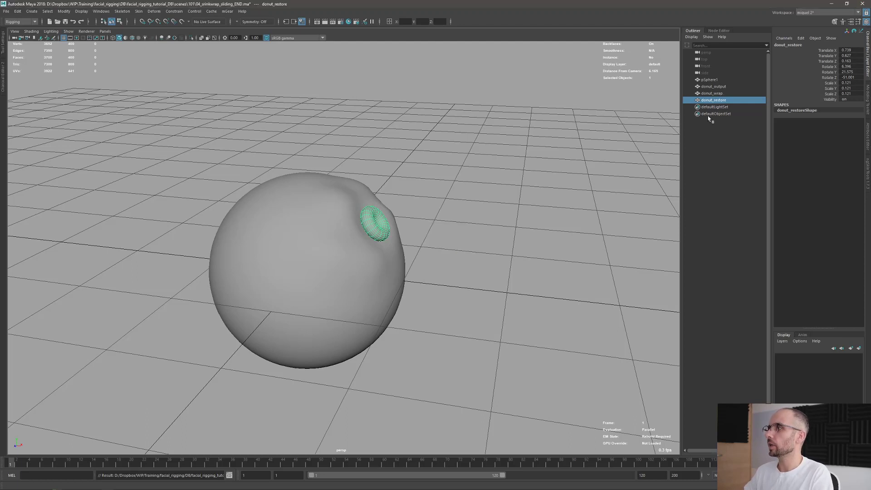
Hide donut_output and donut_restore, leaving only donut_wrap and the sphere shown.
left_click(721, 88)
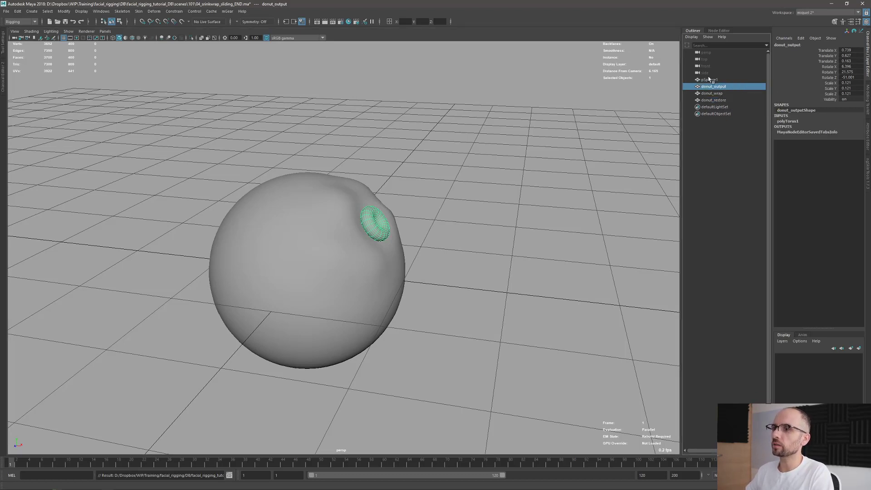
left_click(714, 100, "ctrl")
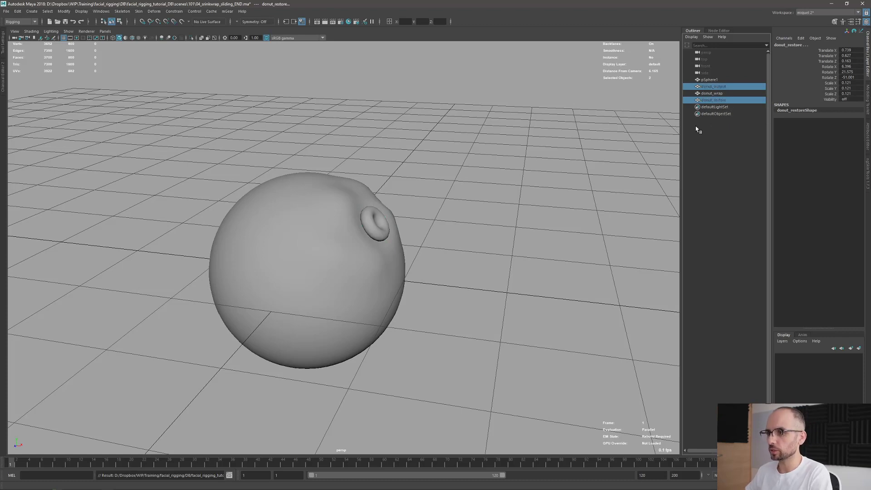
left_click_drag(386, 237, 402, 234, "alt")
left_click(446, 203)
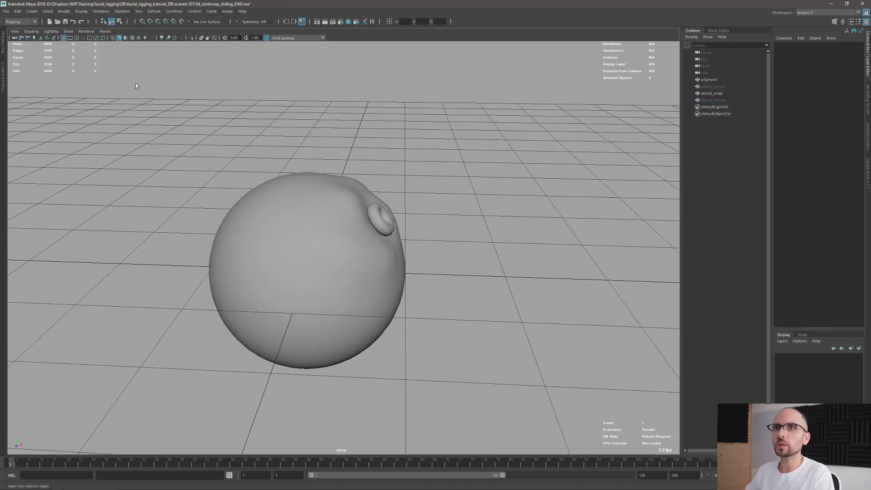
left_click_drag(380, 189, 445, 253, "alt")
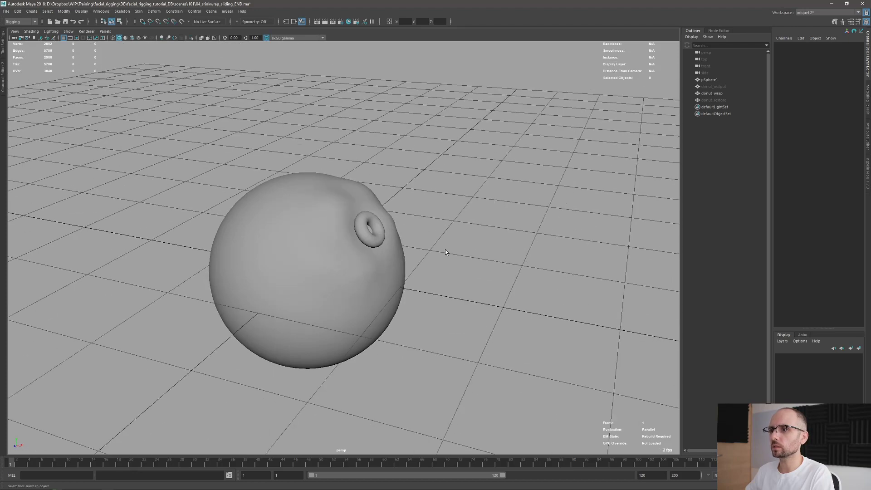
Create a single joint and place it at the world origin inside the sphere, using wireframe display.
left_click(123, 11)
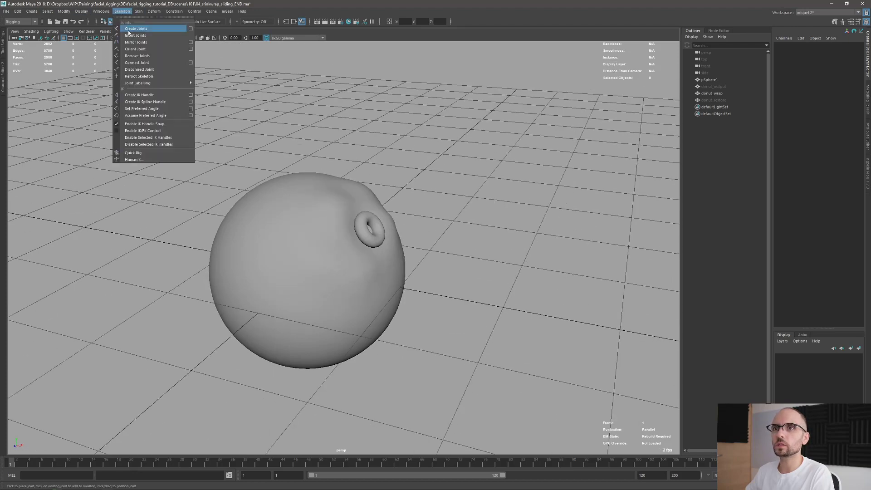
left_click(128, 31)
left_click_drag(329, 268, 411, 339, "alt")
key("w")
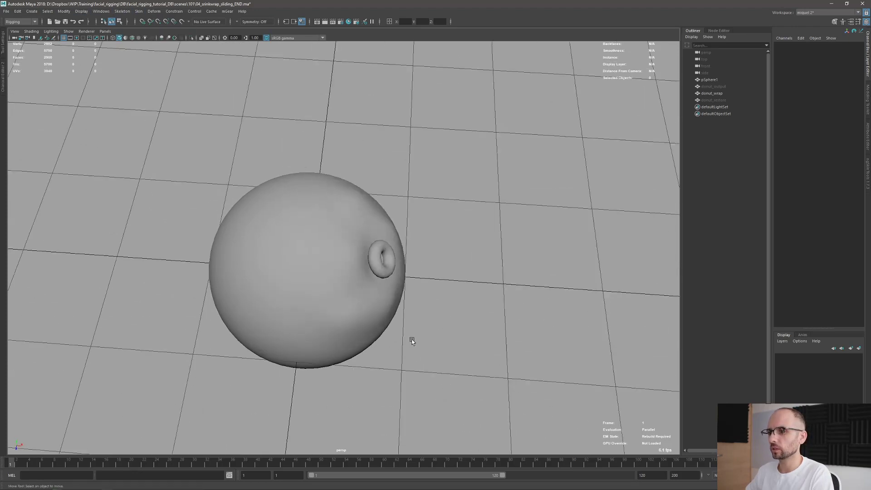
left_click(429, 302)
key("Return")
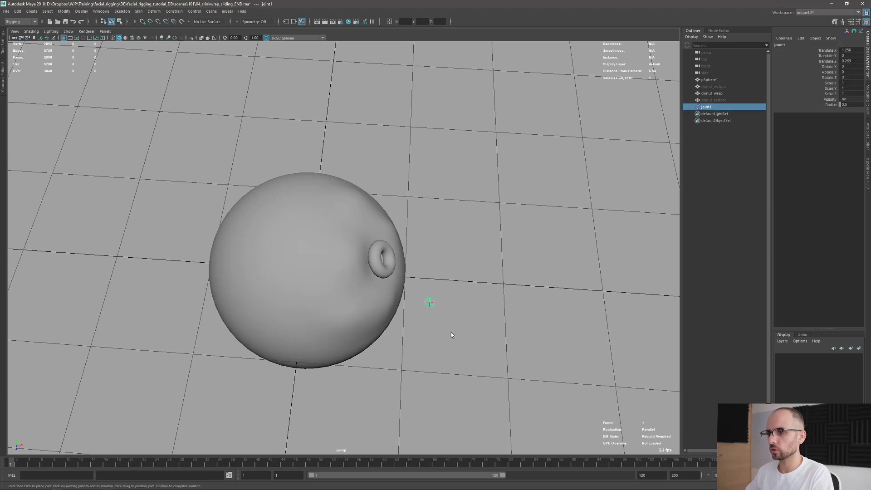
key("q")
key("4")
left_click_drag(377, 337, 367, 325, "alt")
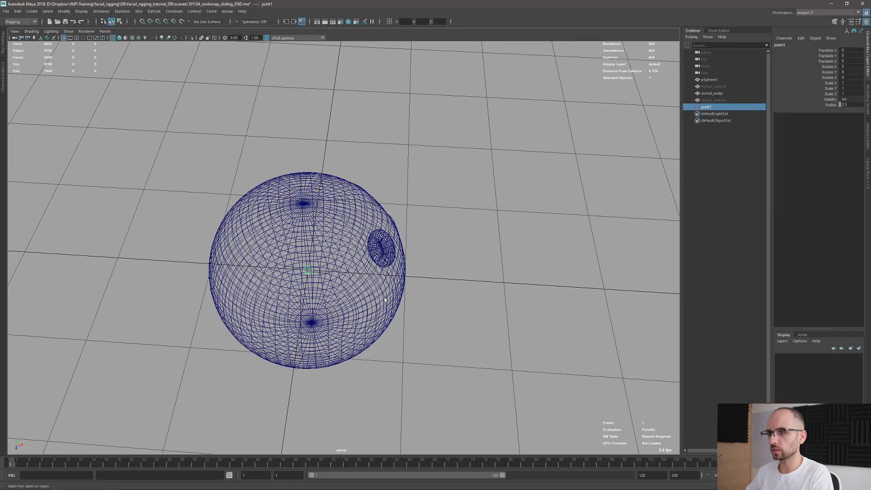
left_click(195, 164)
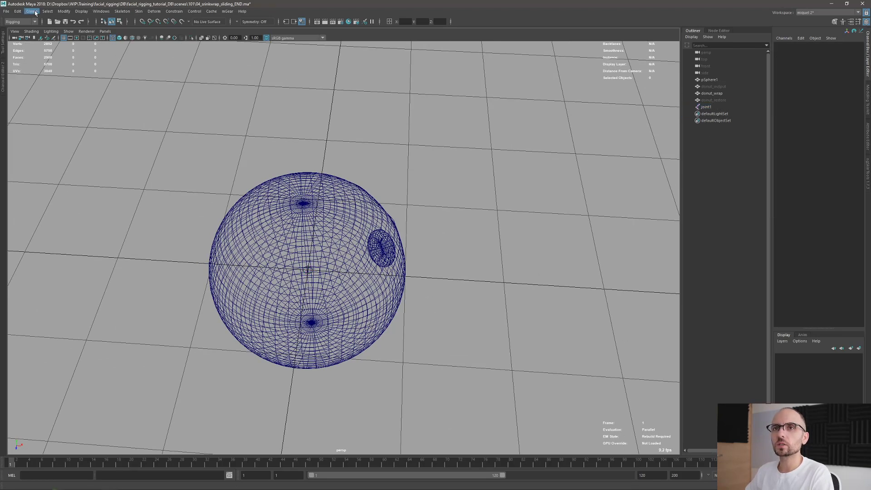
left_click_drag(138, 117, 138, 98, "alt")
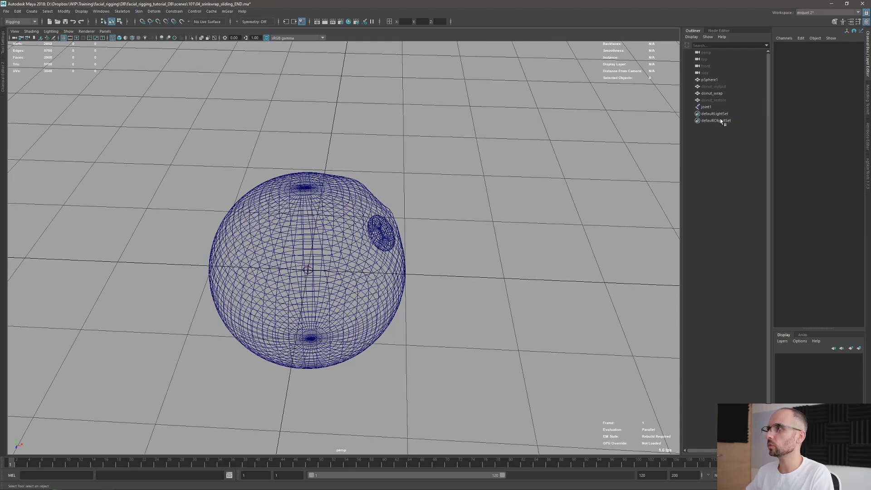
Create a locator at the origin and parent the joint under it.
left_click(711, 107)
left_click(590, 125)
left_click(32, 12)
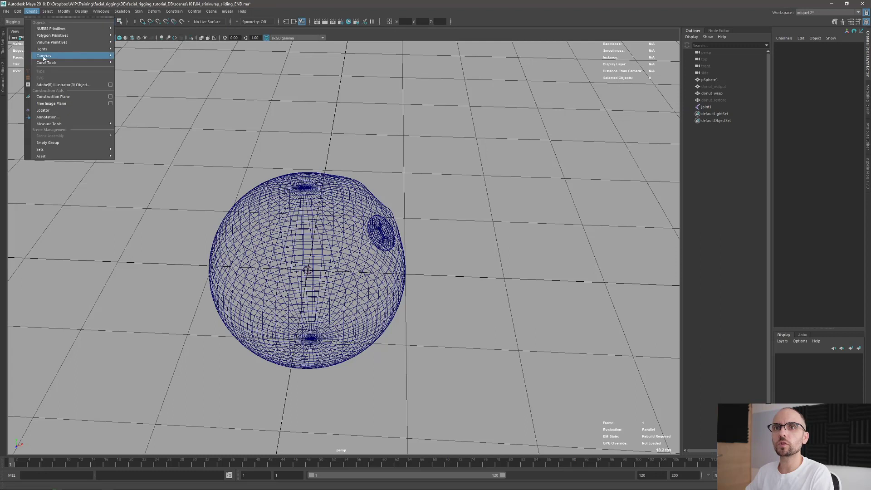
left_click(74, 113)
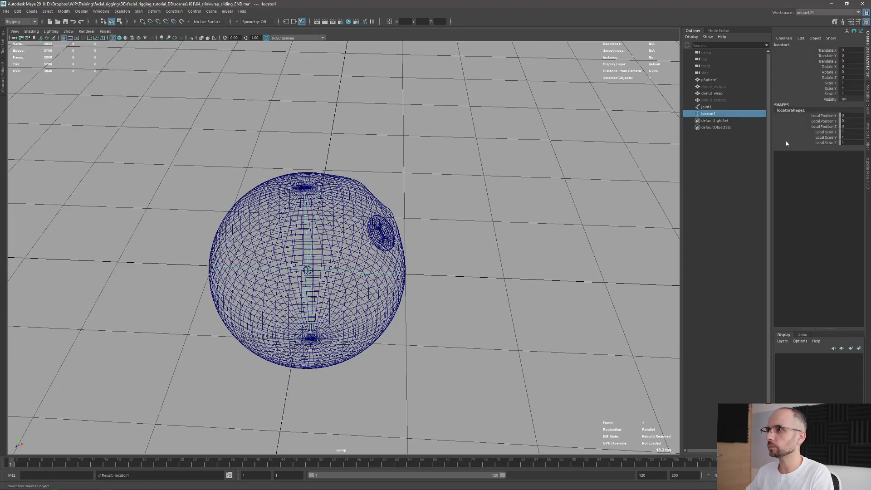
left_click(709, 108)
middle_click_drag(709, 108, 712, 114)
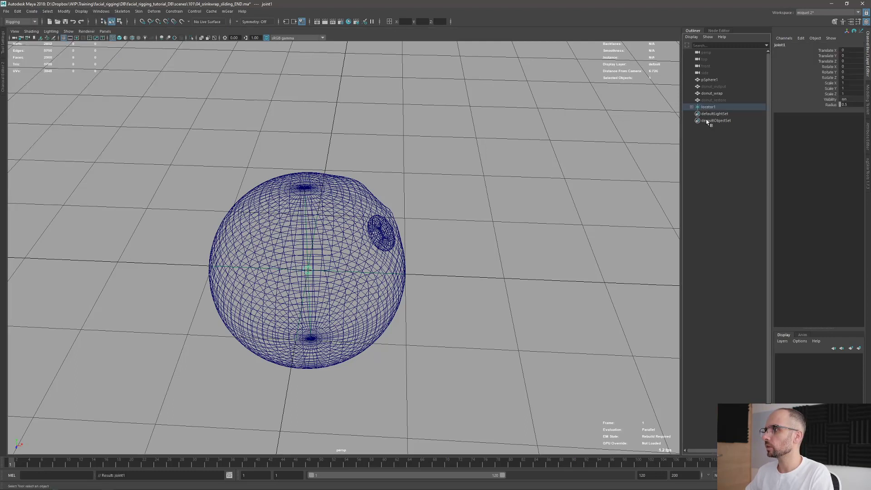
Move the locator with its joint into the donut's centre, about X 0.76, Y 0.63, Z 0.17, in shaded display.
left_click(706, 109)
key("w")
left_click_drag(333, 251, 404, 217)
key("5")
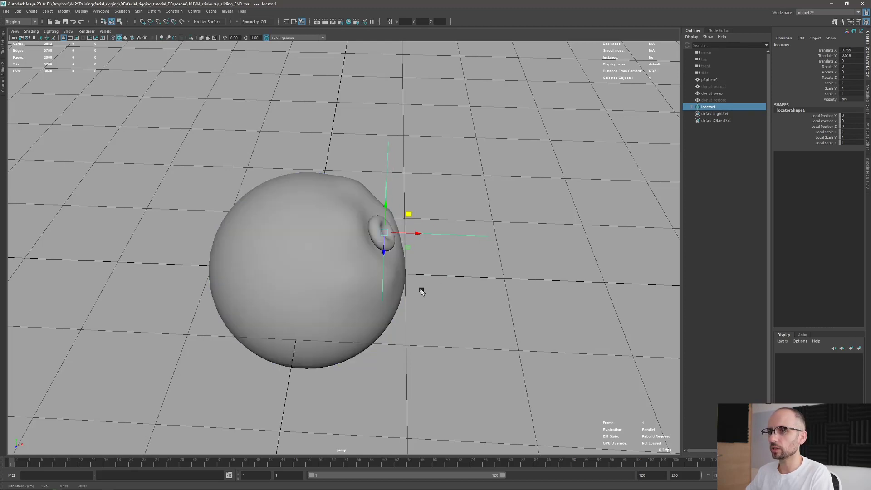
left_click_drag(420, 288, 382, 287, "alt")
left_click_drag(299, 255, 356, 247)
Try moving the joint independently of its parent locator and undo the moves.
key("q")
left_click(359, 234)
key("w")
left_click_drag(379, 218, 384, 217)
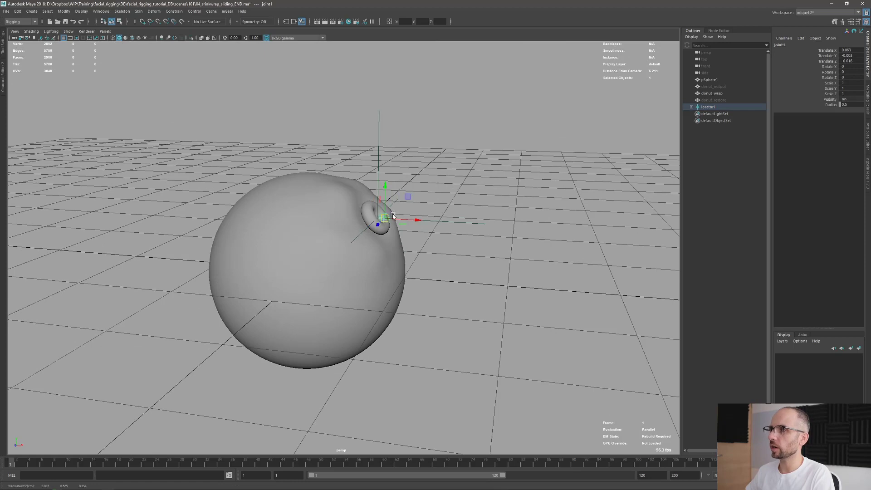
key("ctrl+z")
left_click_drag(402, 260, 410, 253, "alt")
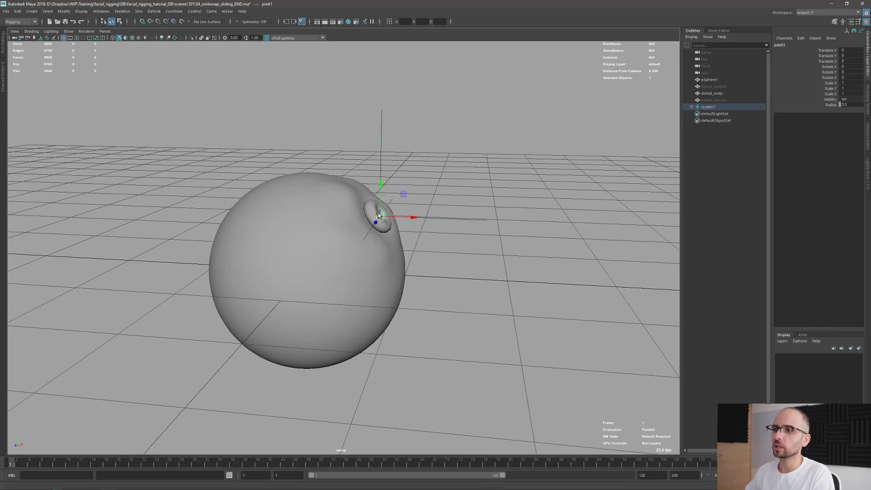
left_click_drag(380, 216, 377, 197)
key("ctrl+z")
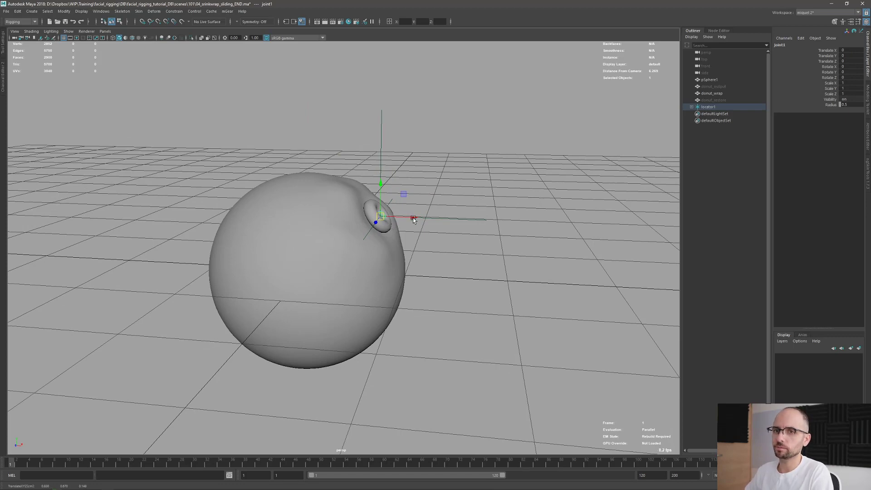
Fine-tune the locator's position at the donut's centre to about X 0.755, Y 0.645, Z 0.171.
left_click(443, 221)
key("q")
left_click(445, 222)
left_click_drag(446, 224, 444, 285, "alt")
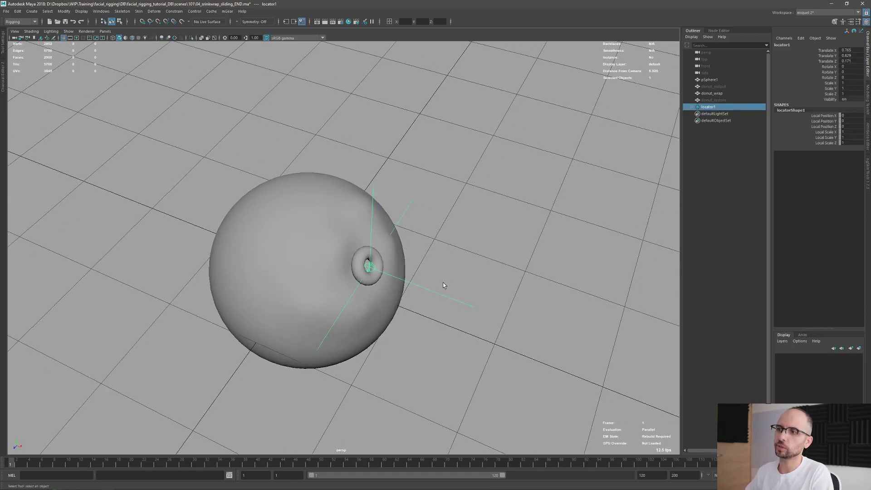
left_click_drag(383, 298, 405, 205, "alt")
key("w")
scroll(411, 254, "up", 2)
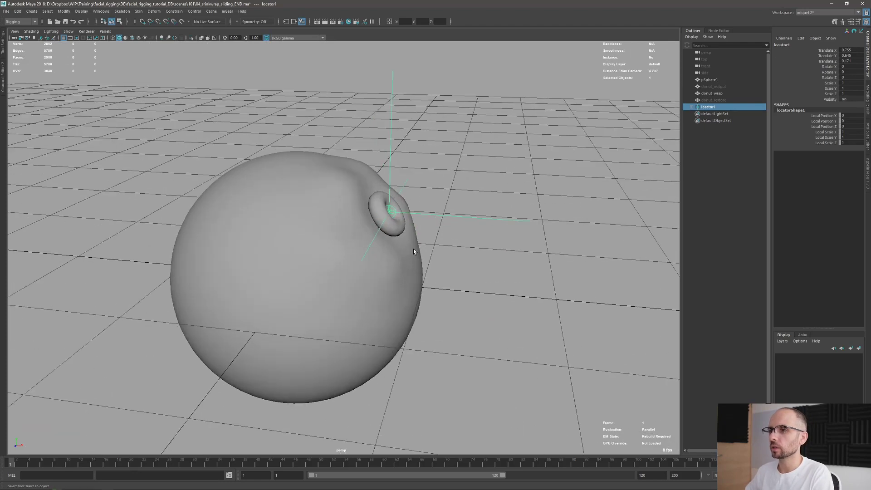
Select the donut_wrap mesh and add the pSphere1 sphere to the selection.
left_click_drag(411, 253, 437, 279, "alt")
scroll(431, 239, "up", 1)
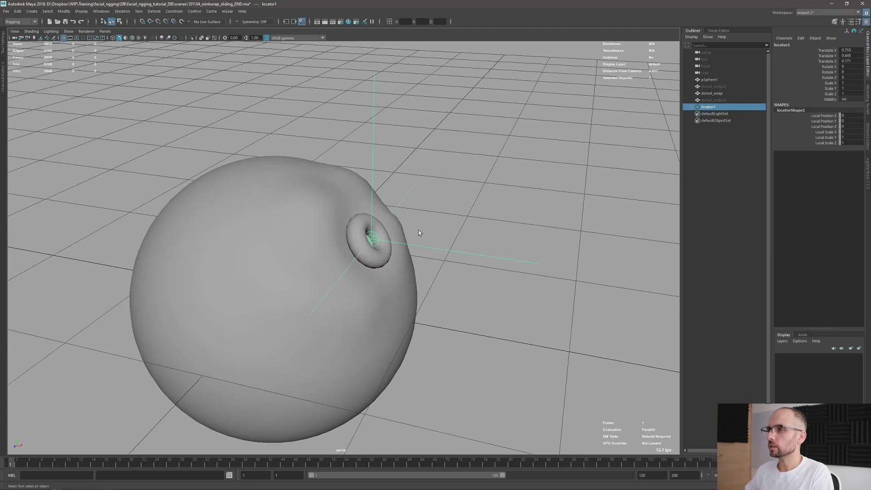
left_click_drag(639, 156, 684, 146, "alt")
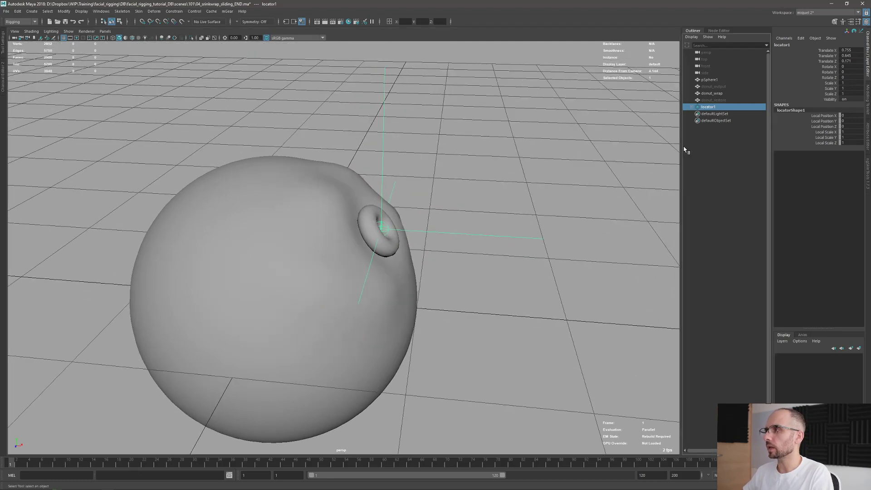
left_click(730, 94)
left_click_drag(407, 258, 408, 262, "alt")
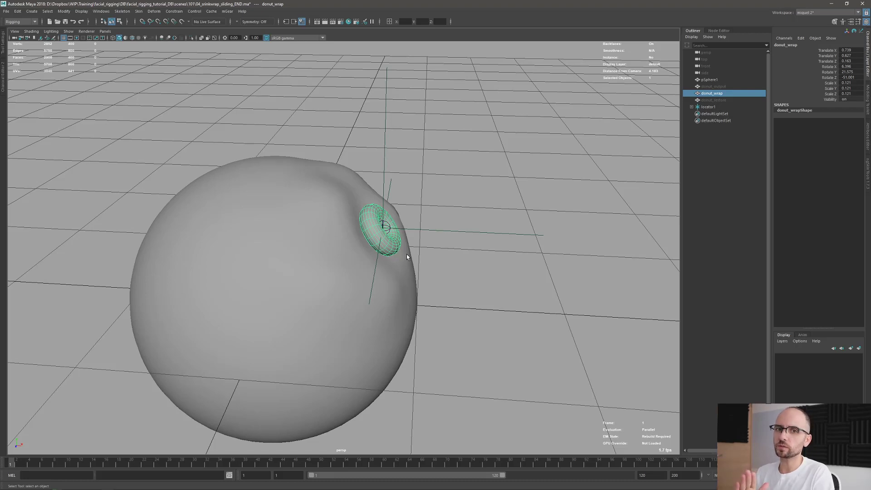
left_click_drag(427, 252, 355, 234, "alt")
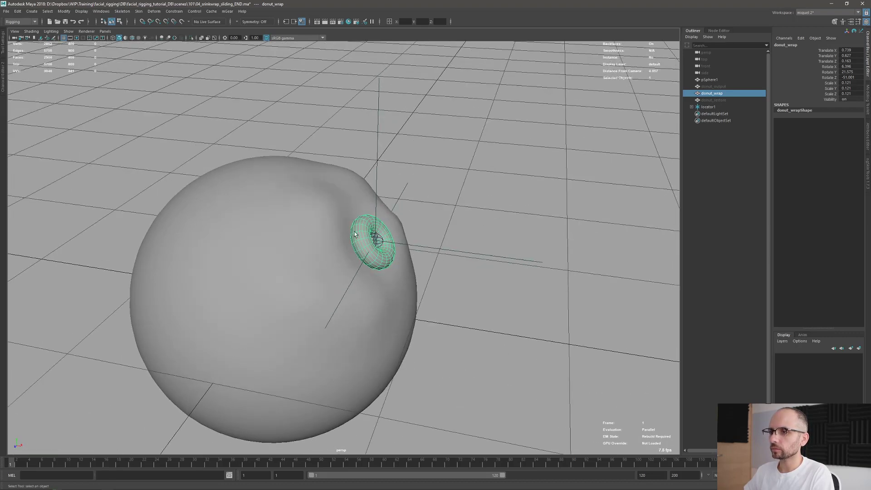
left_click(326, 181, "shift")
left_click_drag(302, 152, 285, 150, "alt")
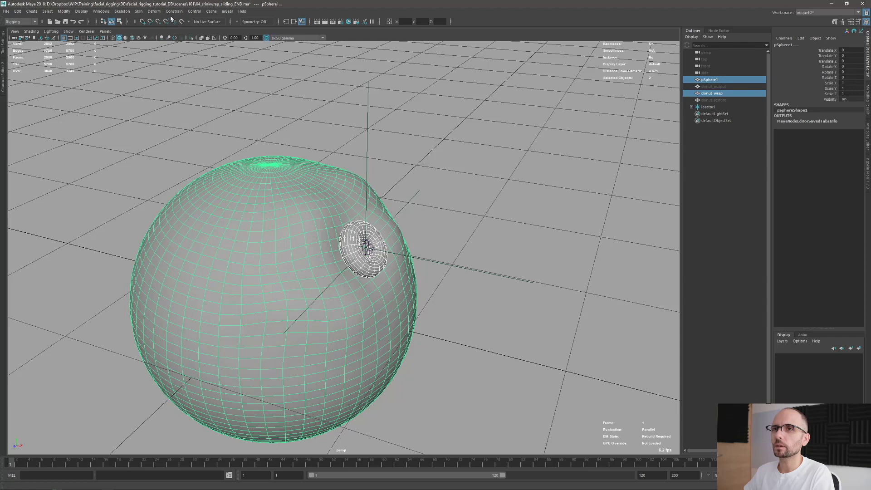
Try applying a ShrinkWrap deformer to donut_wrap with its stored settings and undo it.
left_click(154, 12)
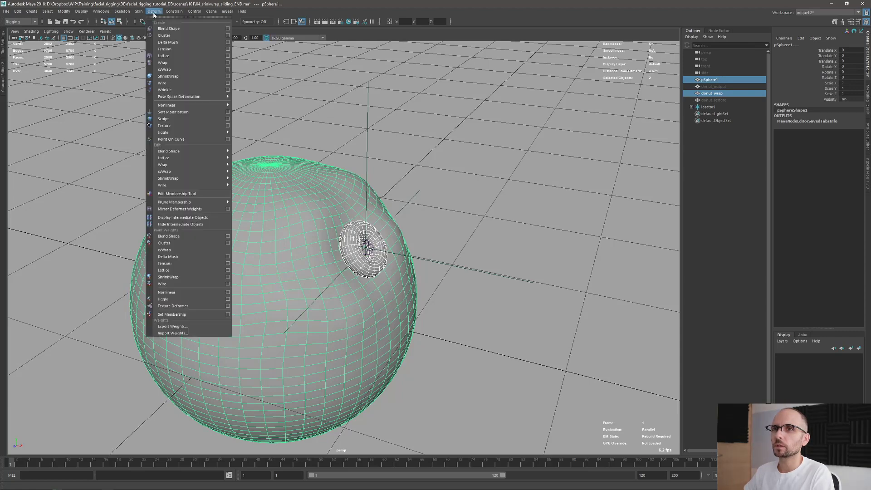
left_click(168, 77)
left_click_drag(388, 153, 502, 193, "alt")
key("ctrl+z")
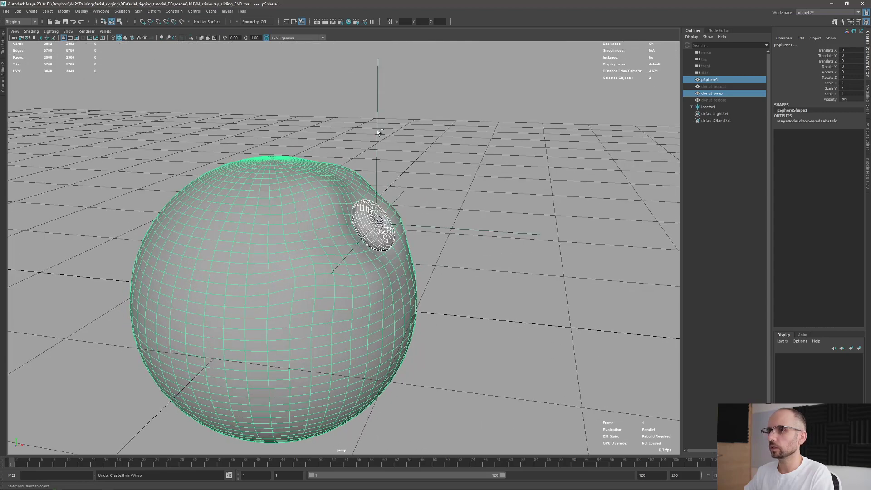
Reset the ShrinkWrap options, set the projection to Closest and apply the deformer to donut_wrap with the sphere as target.
left_click(138, 11)
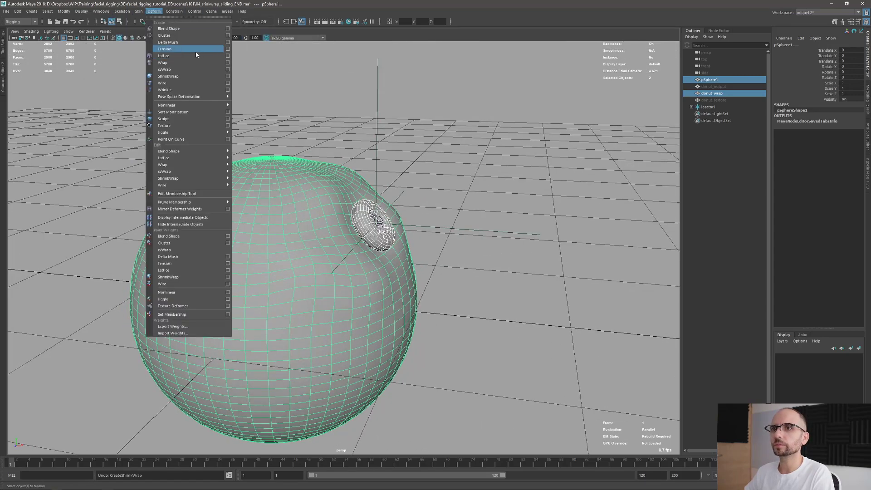
left_click(227, 77)
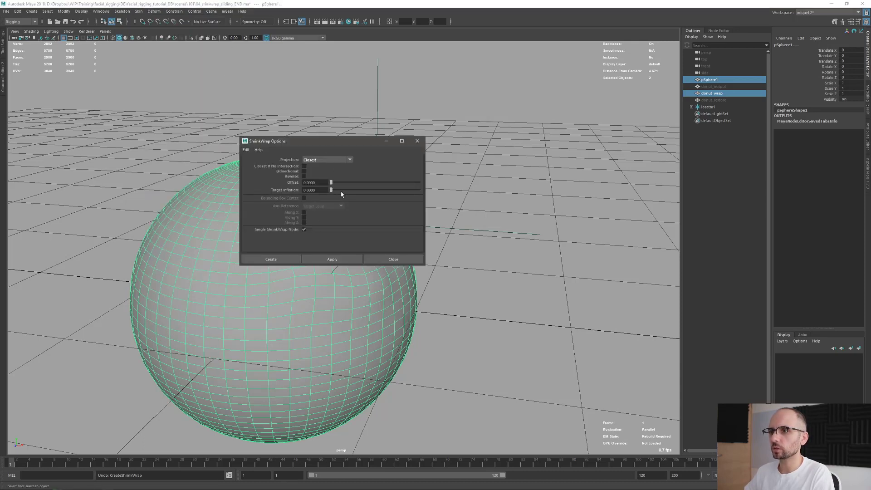
left_click(246, 150)
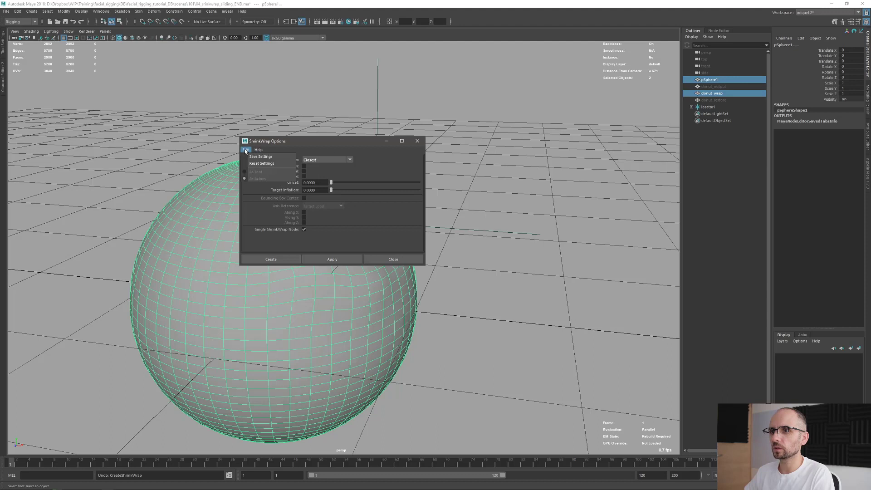
left_click(249, 162)
left_click(338, 160)
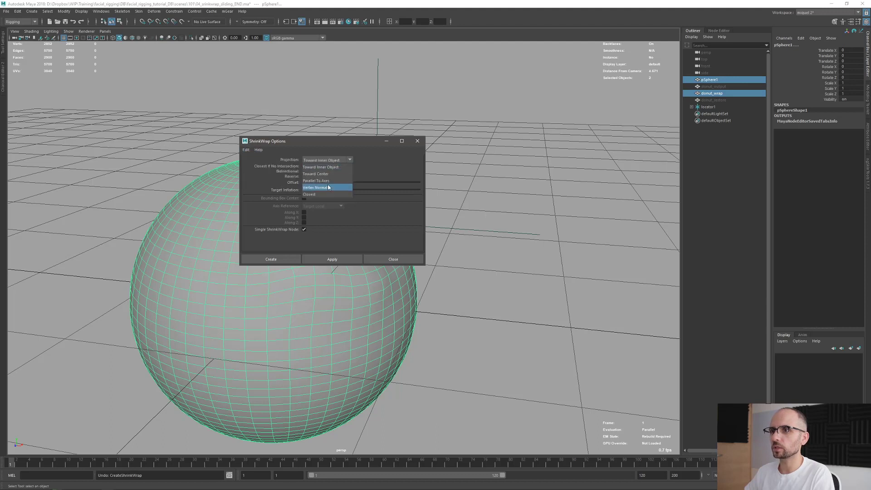
left_click(319, 195)
left_click_drag(327, 138, 519, 69)
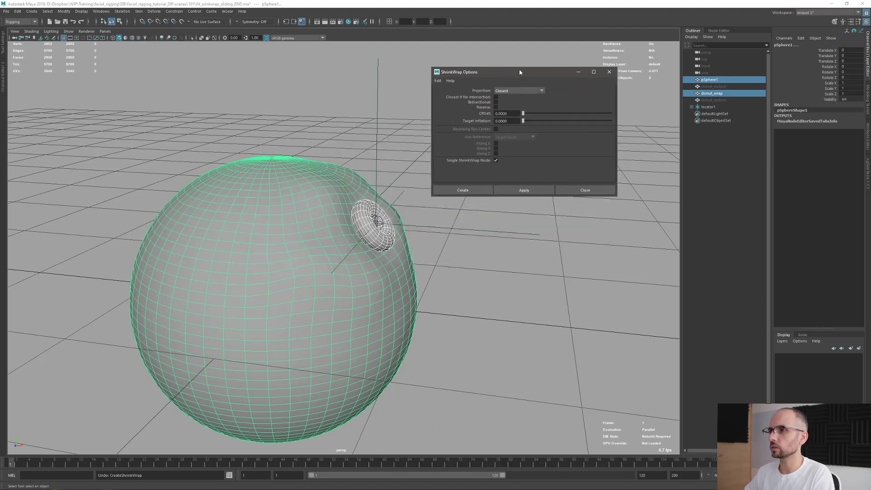
left_click(515, 192)
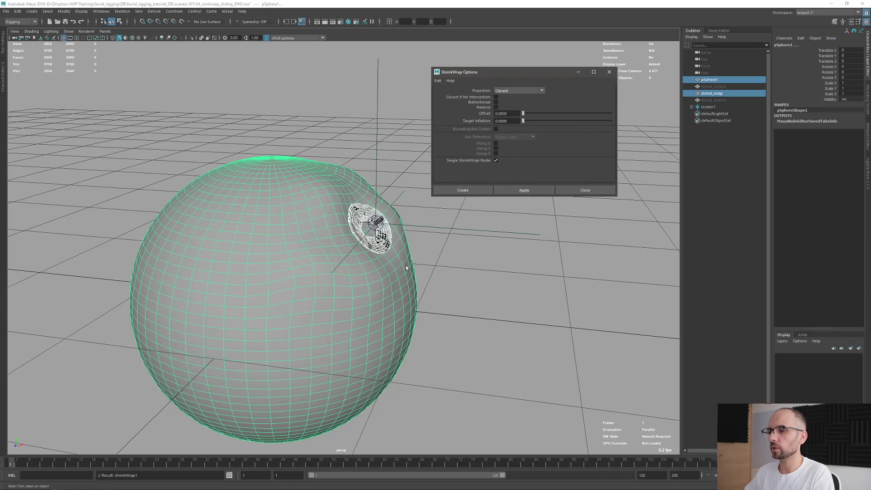
Try sliding the shrinkwrapped donut_wrap mesh over the sphere's surface and undo the move.
left_click_drag(408, 266, 344, 241, "alt")
scroll(344, 241, "up", 5)
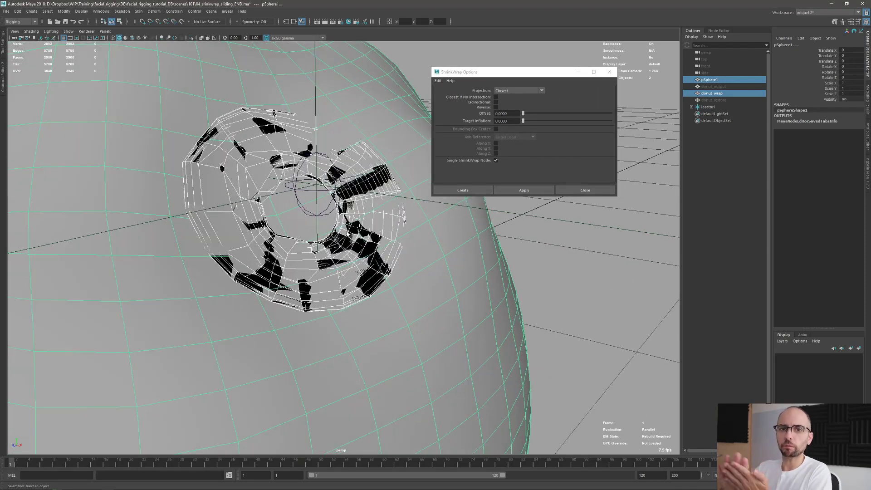
scroll(347, 233, "down", 5)
left_click_drag(348, 234, 364, 221, "alt")
middle_click_drag(365, 220, 357, 221, "alt")
left_click(364, 223)
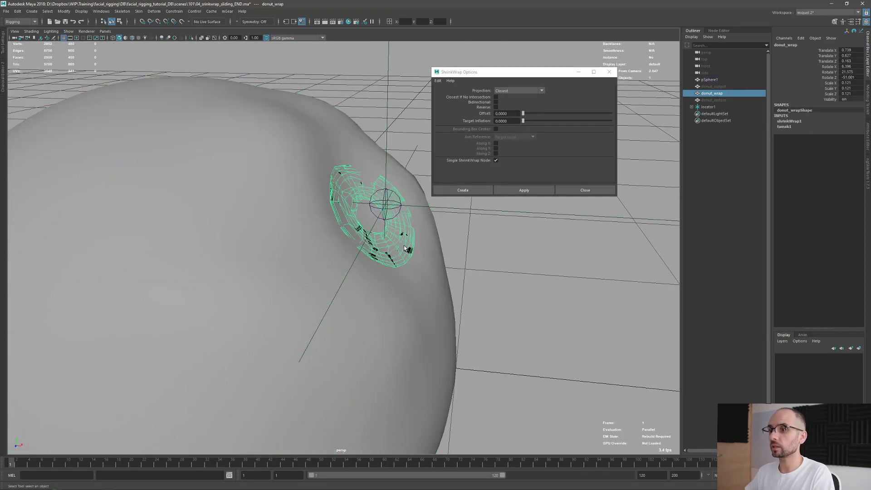
left_click_drag(383, 221, 342, 228)
mouse_move(340, 225)
left_mouse_down()
mouse_move(347, 238)
mouse_move(339, 231)
left_mouse_up()
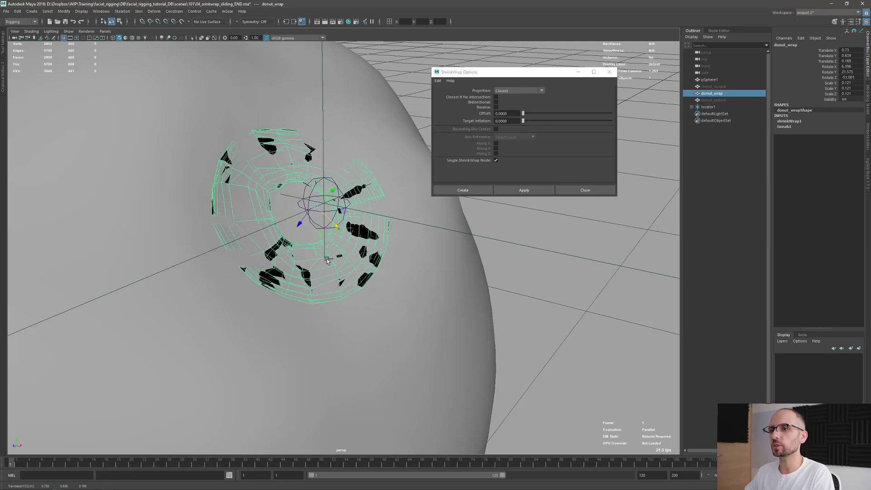
right_click_drag(326, 258, 332, 235, "alt")
key("ctrl+z")
left_click_drag(350, 263, 455, 268, "alt")
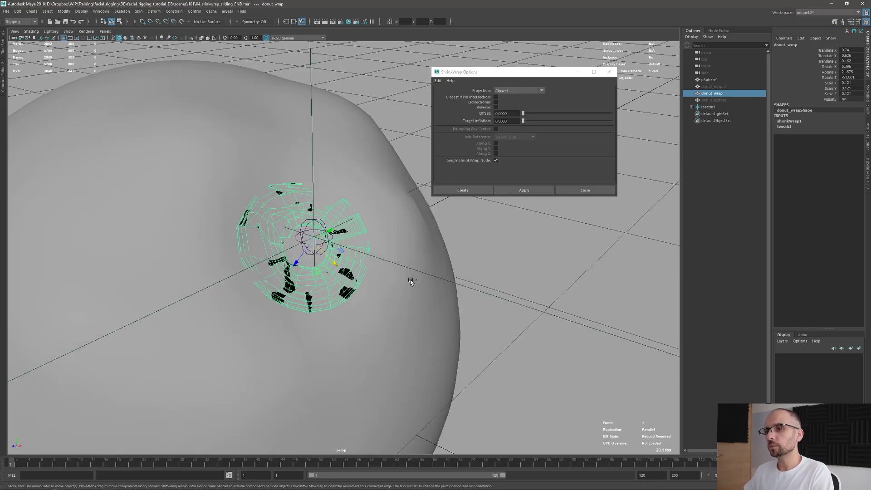
left_click_drag(408, 272, 384, 285, "alt")
key("q")
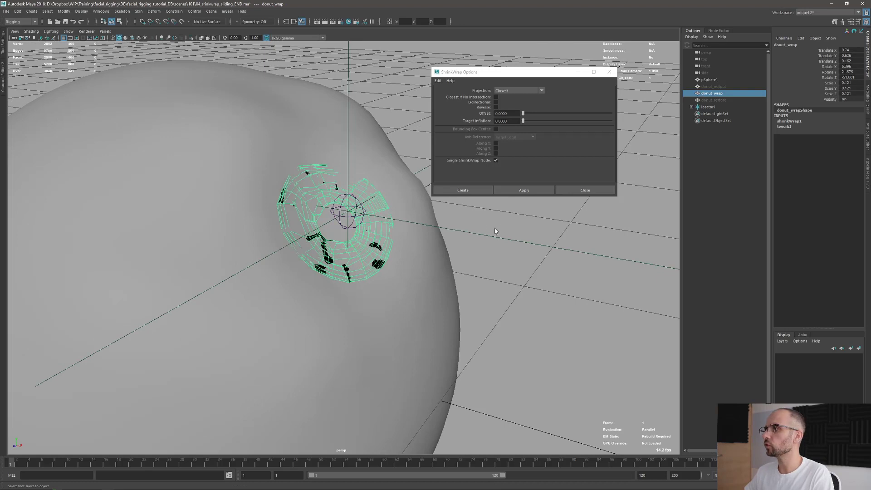
Set the Target Smooth Level of donut_wrap's shrinkWrap1 deformer to 2.
left_click(795, 122)
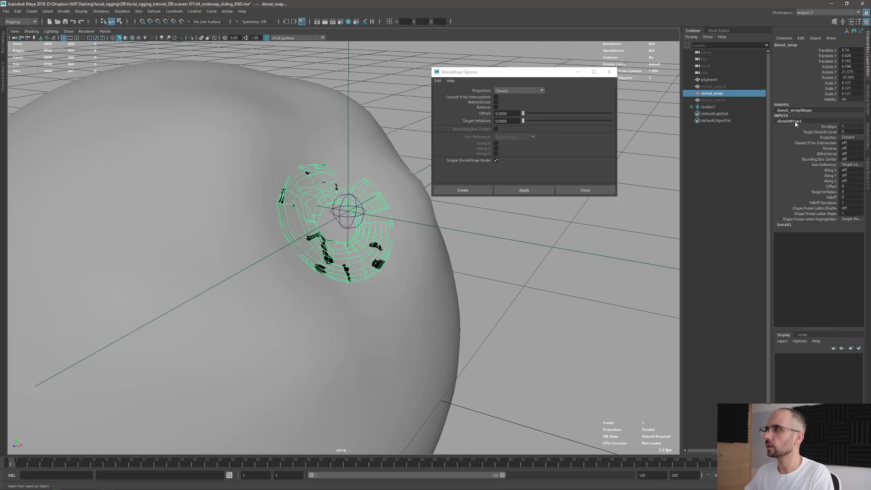
left_click(845, 133)
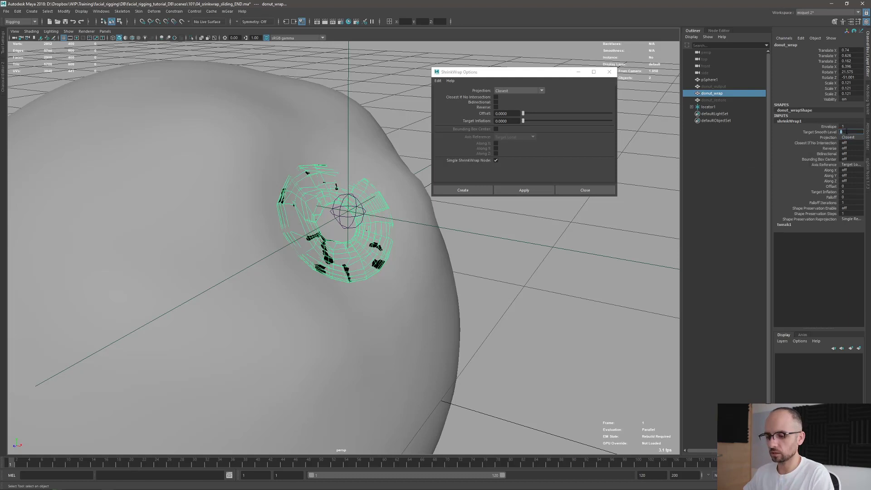
type("3")
key("Return")
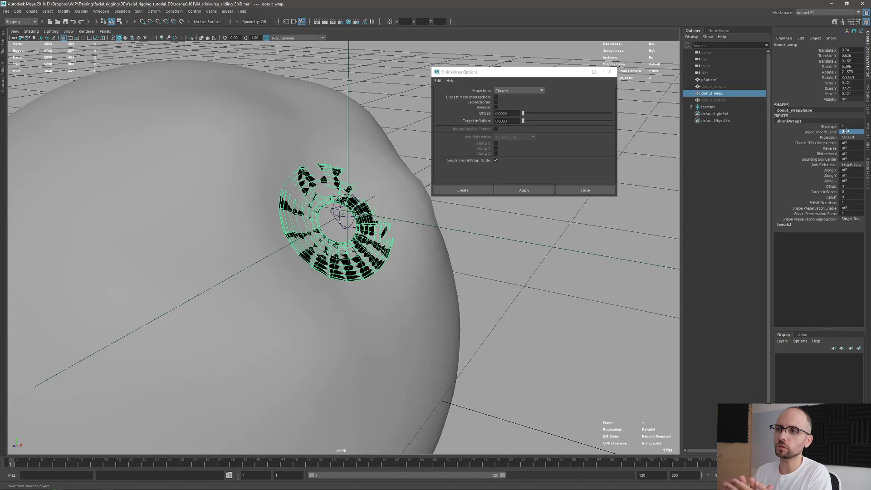
Try moving donut_wrap against the smoothed target, undo the move and inspect the sphere.
left_click(370, 259)
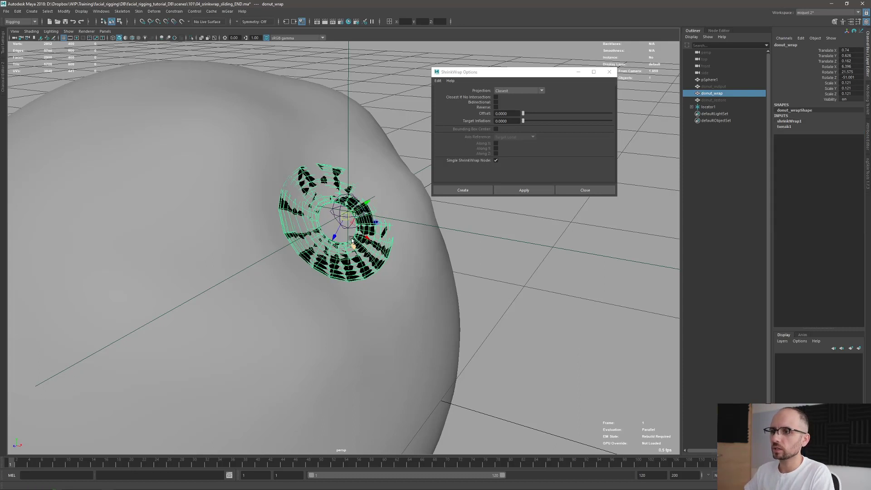
left_click_drag(362, 236, 362, 234)
key("ctrl+z")
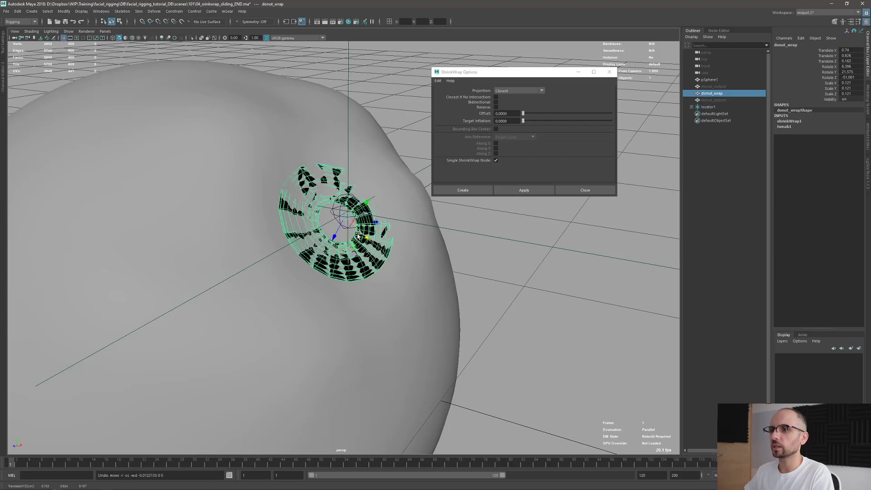
scroll(380, 274, "down", 2)
left_click_drag(380, 274, 397, 241, "alt")
left_click(399, 237)
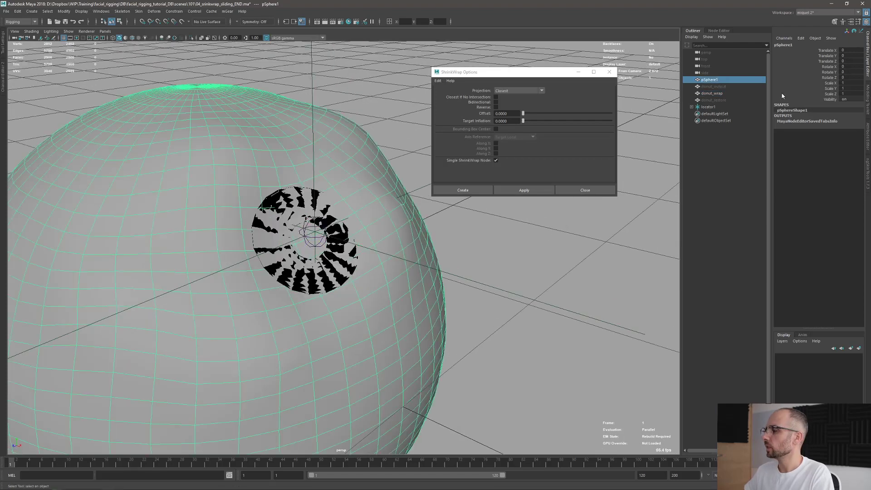
Turn on Shape Preservation for donut_wrap's shrinkWrap1 deformer.
left_click(316, 272)
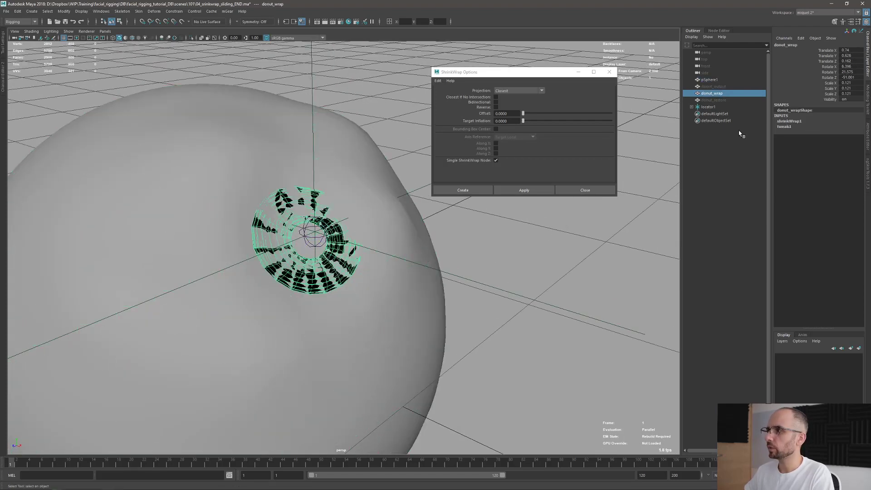
left_click(789, 121)
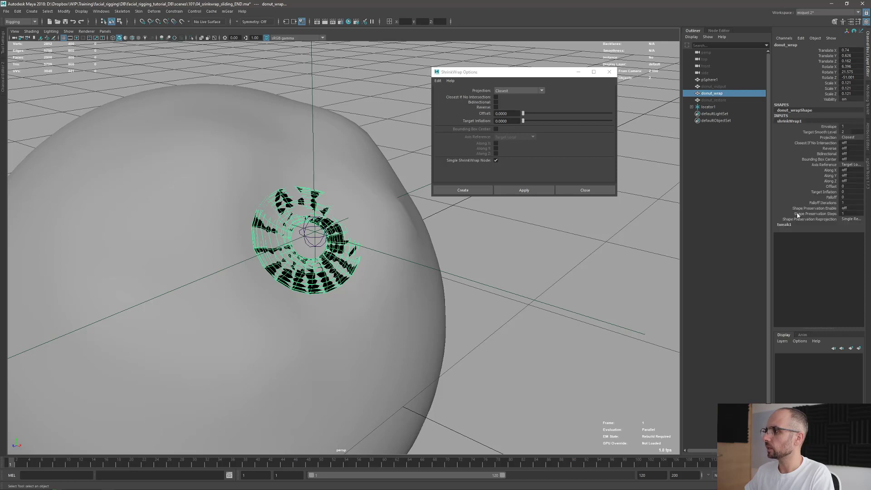
double_click(845, 208)
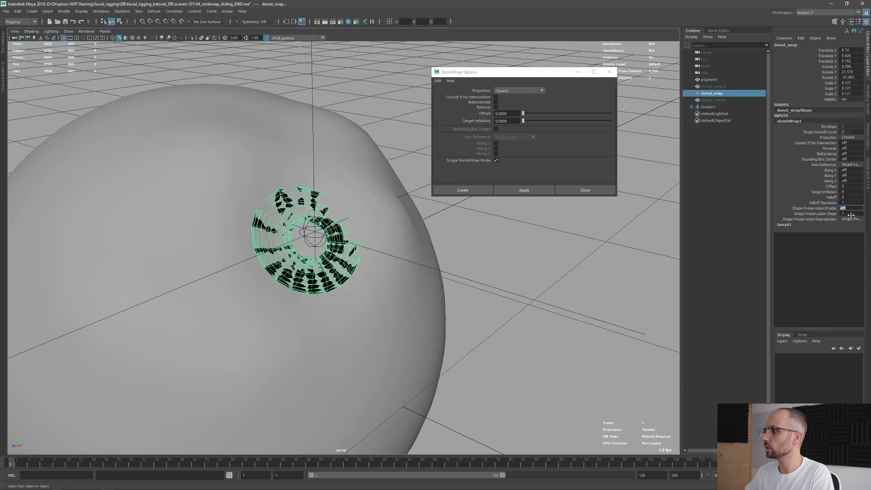
key("Return")
middle_click_drag(750, 227, 615, 246)
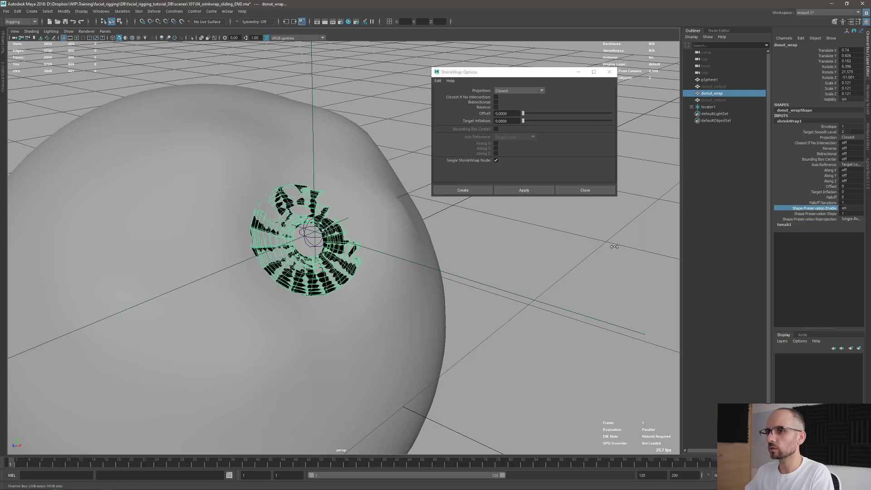
Set the deformer's Shape Preservation Reprojection to Reprojection Per Step and its Shape Preservation Steps to 3.
left_click(851, 219)
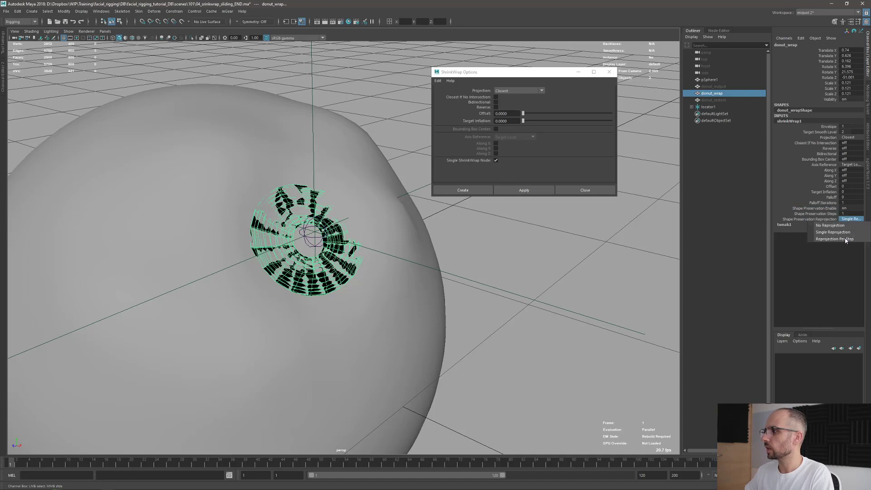
left_click(843, 240)
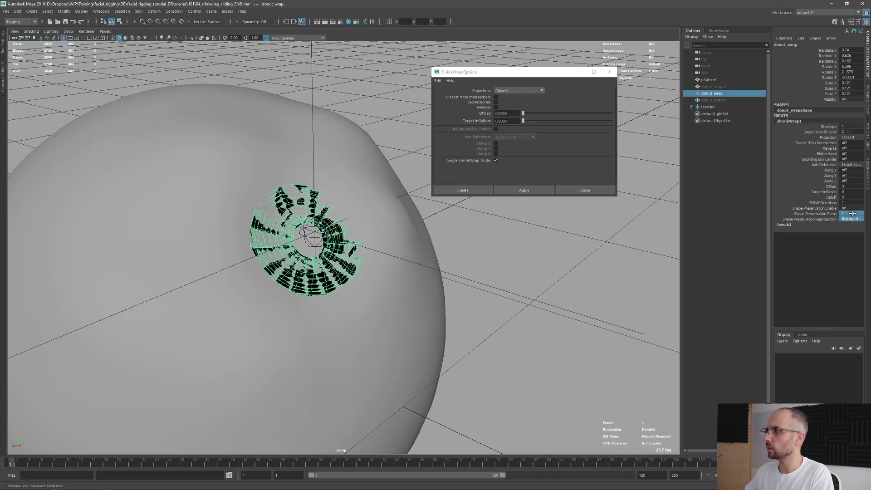
double_click(852, 213)
type("3")
key("Return")
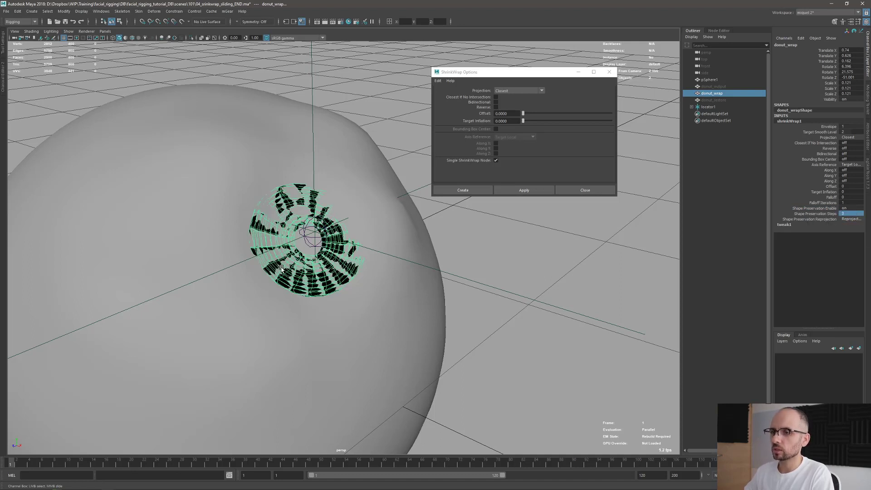
Try sliding donut_wrap across the sphere with shape preservation active.
left_click_drag(325, 261, 336, 262, "alt")
key("w")
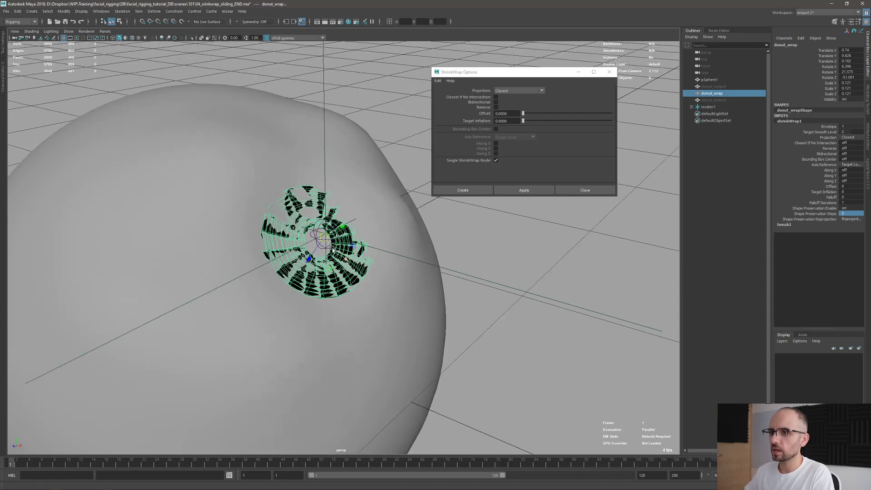
middle_click_drag(336, 252, 339, 252)
key("q")
Lower the shrinkWrap1 deformer's Envelope to 0.
left_click_drag(335, 299, 355, 292, "alt")
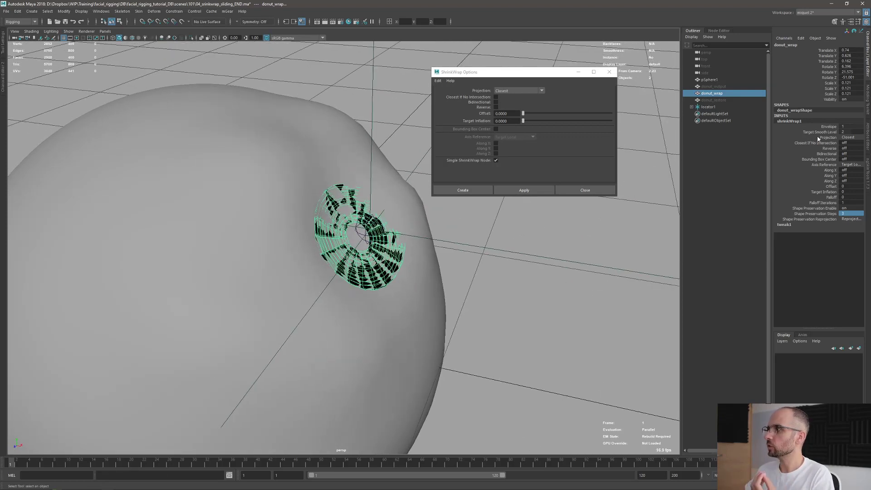
left_click(827, 127)
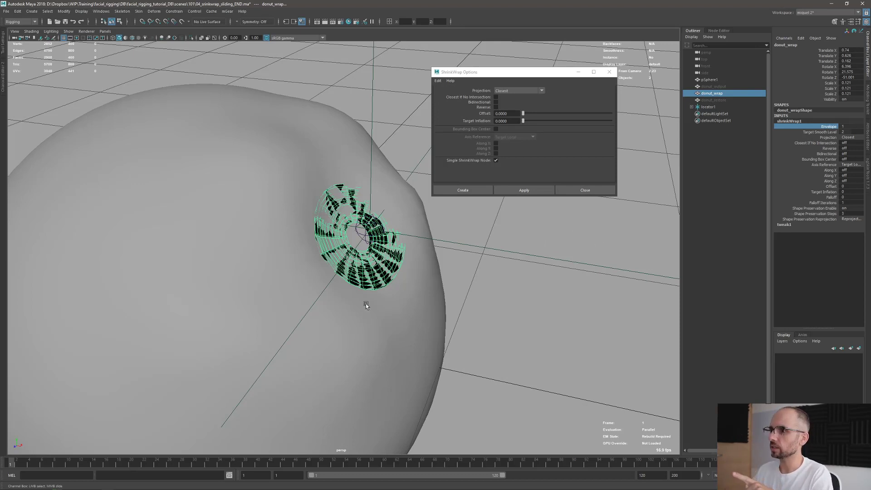
middle_click_drag(464, 297, 459, 296)
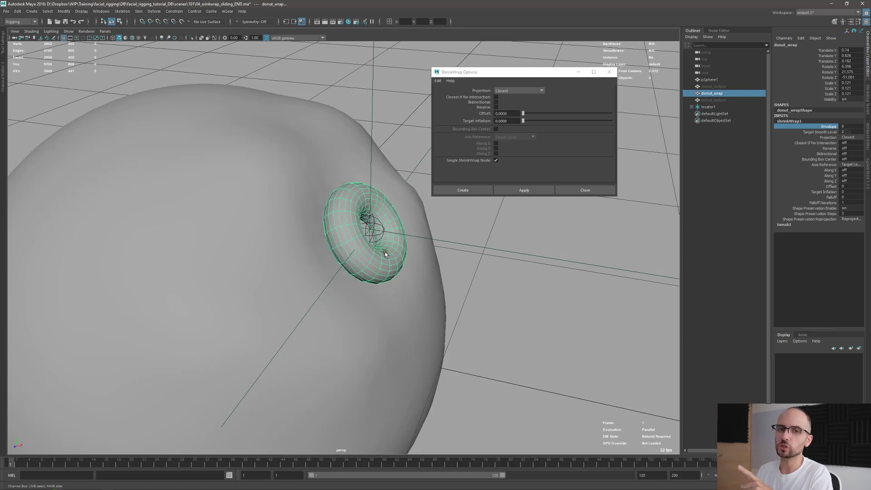
Raise the shrinkWrap1 Envelope back to 1 and delete donut_wrap's construction history.
middle_click_drag(388, 256, 384, 254)
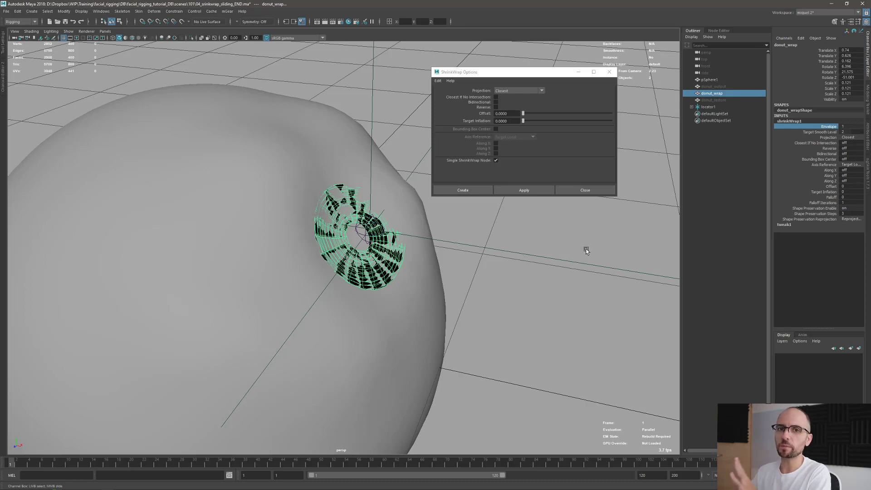
left_click(722, 94)
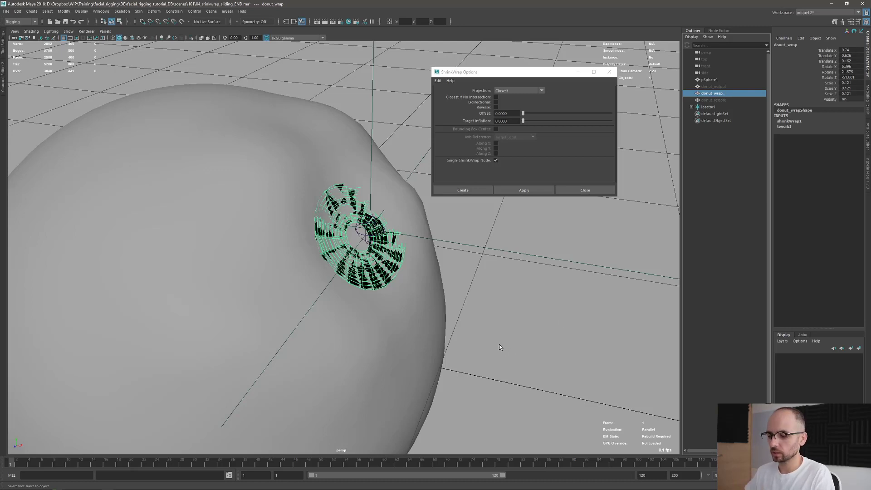
key("alt+shift+d")
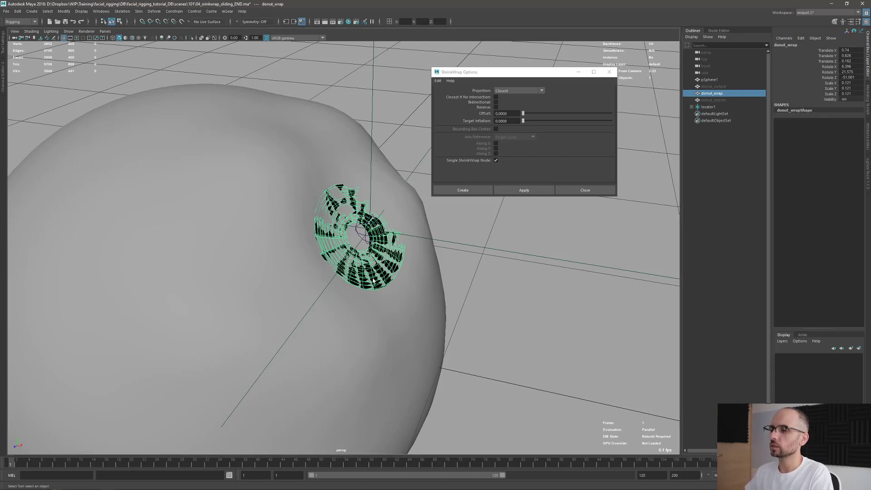
left_click_drag(473, 279, 448, 270, "alt")
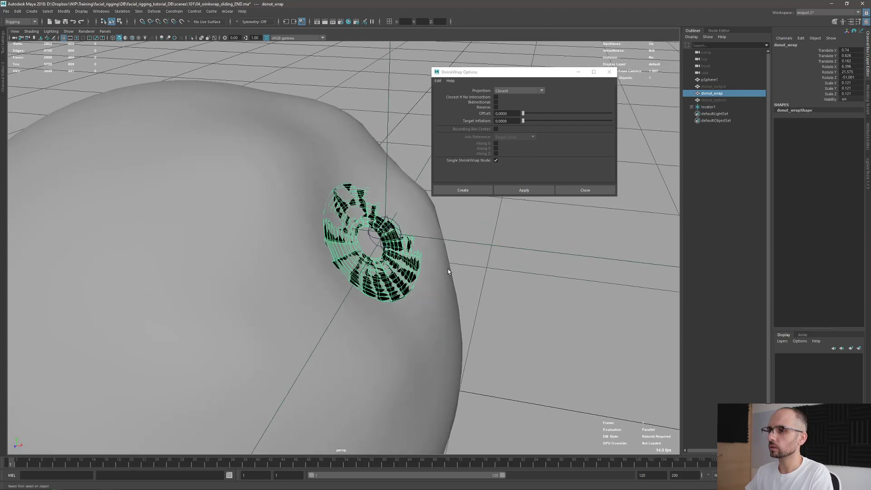
Unhide the old donut_output mesh to check it and delete it from the scene.
double_click(715, 86)
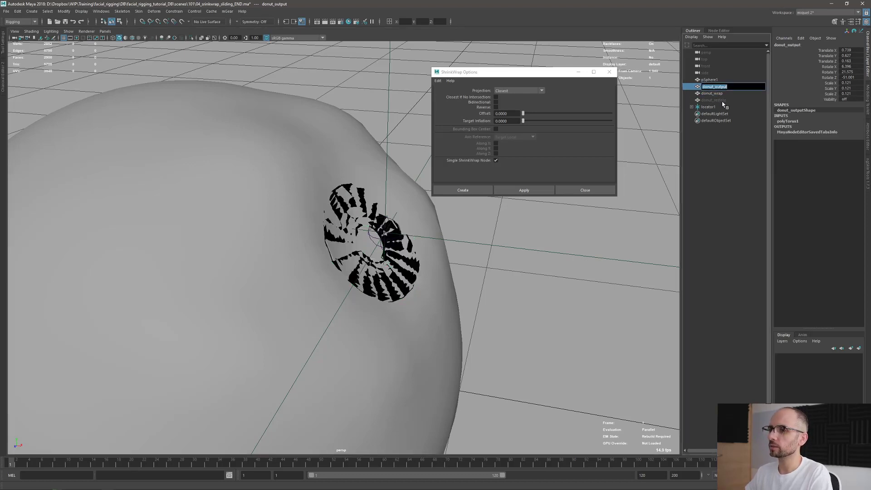
key("Return")
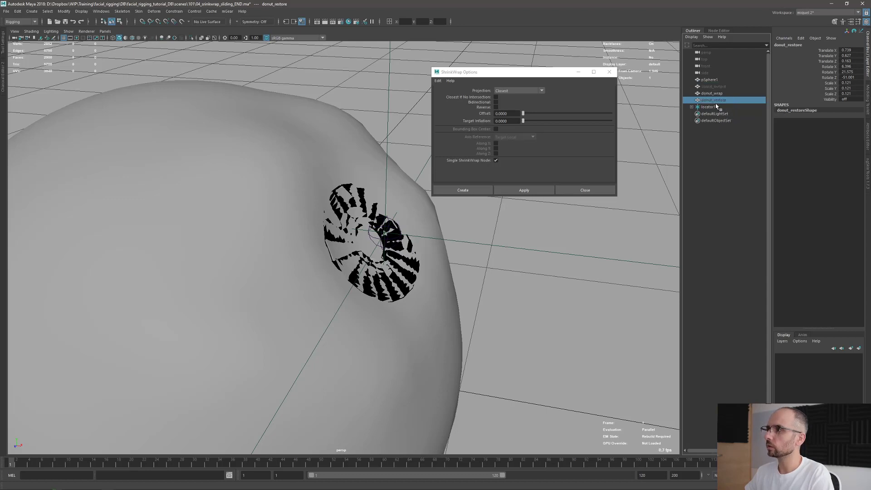
key("shift+h")
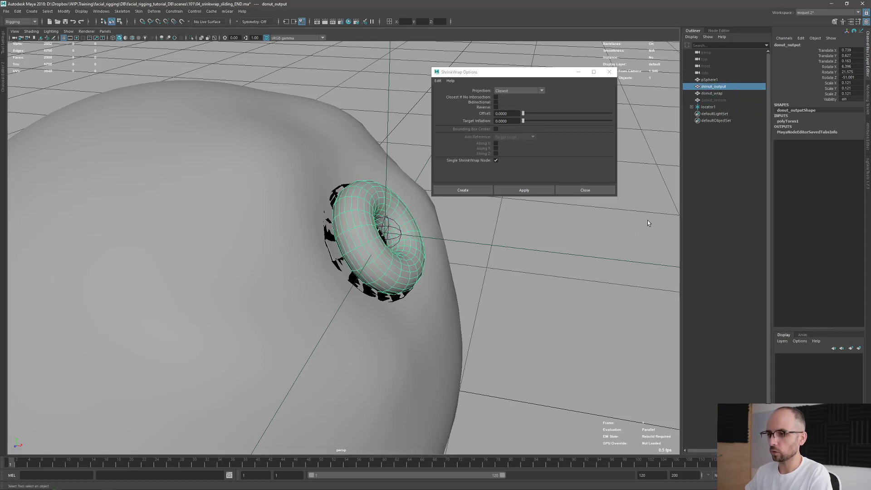
left_click(725, 100)
left_click(723, 87)
key("Delete")
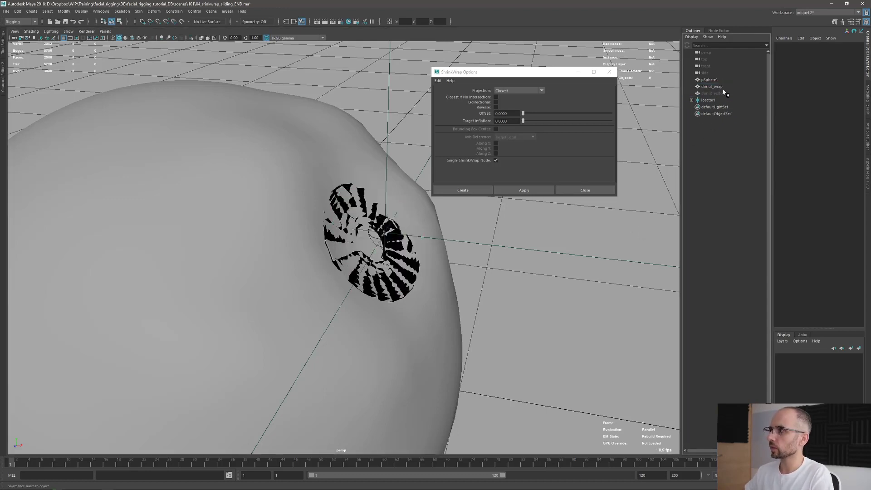
Duplicate donut_wrap, rename the copy donut_output, and hide it.
left_click(721, 87)
key("ctrl+d")
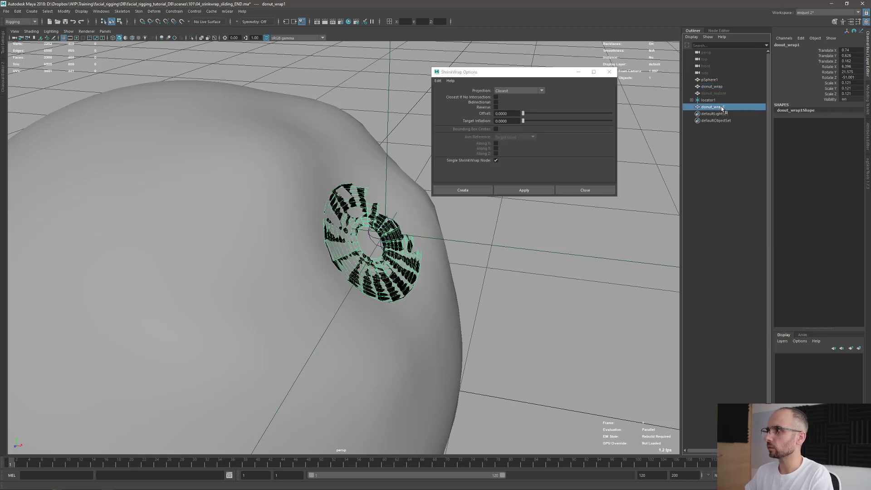
double_click(722, 107)
type("donut_output")
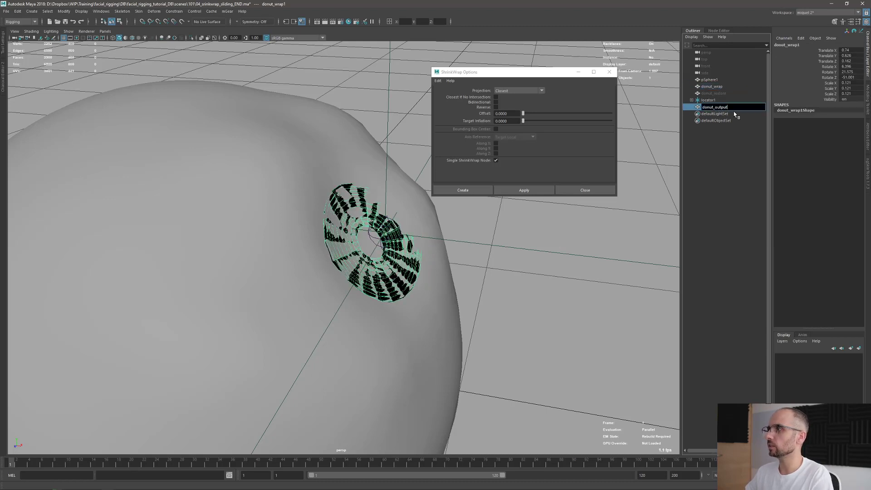
key("Return")
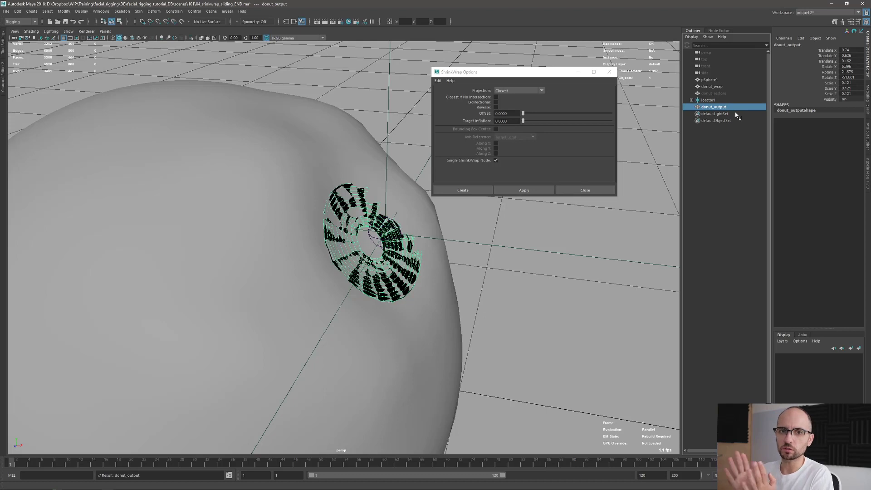
left_click(697, 149)
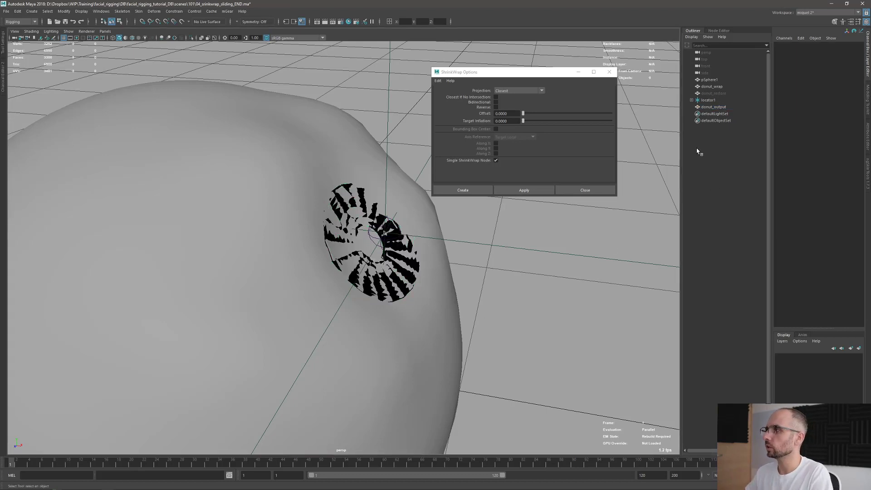
left_click(714, 107)
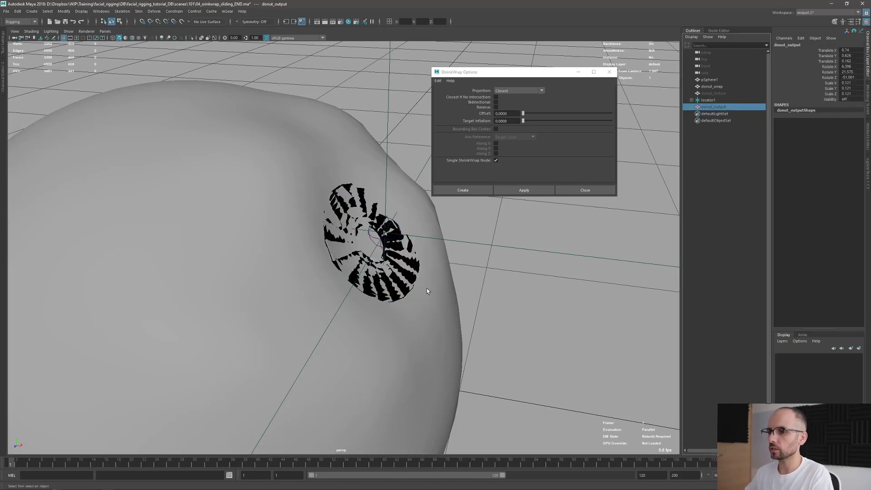
Show donut_restore briefly to check its original donut shape, and hide it again.
left_click(720, 94)
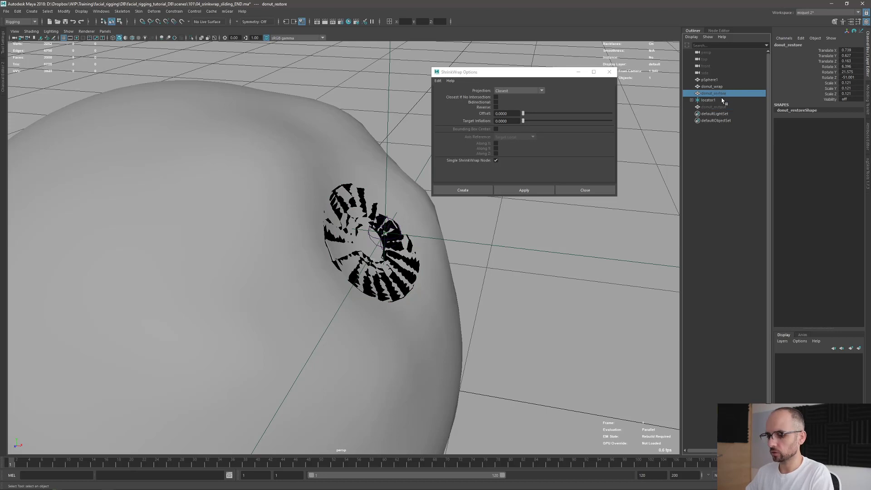
key("shift+h")
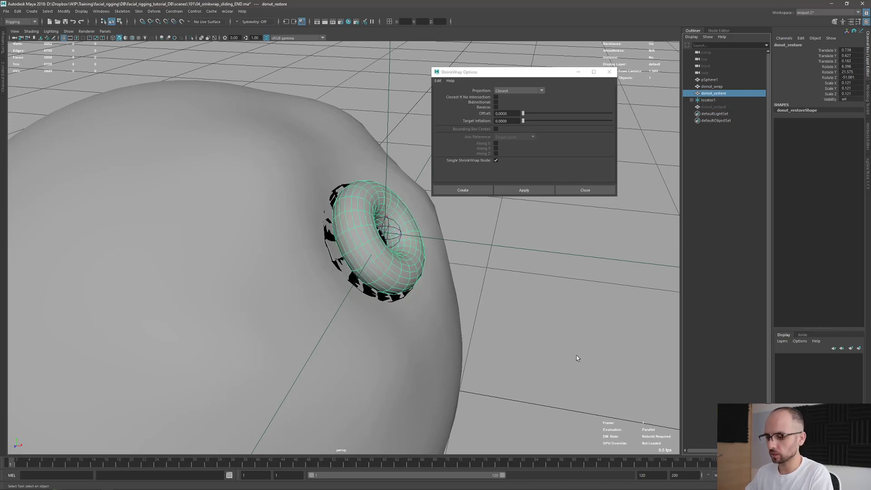
key("ctrl+h")
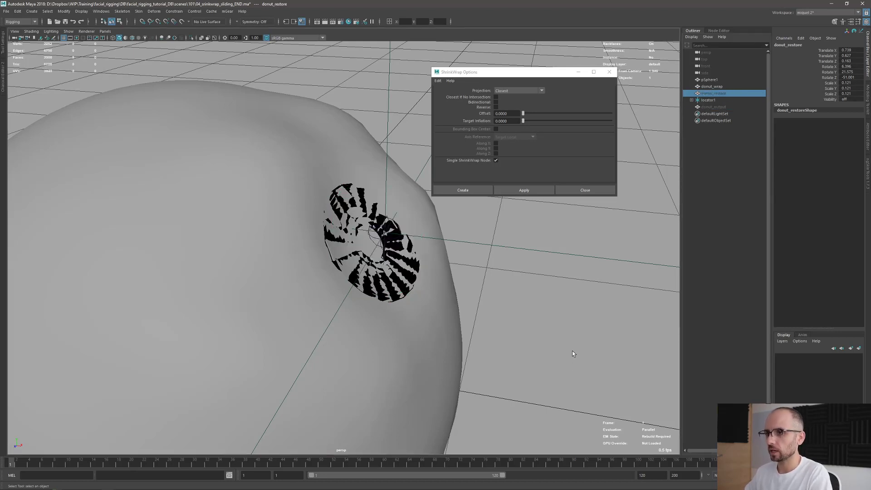
left_click(717, 107)
left_click_drag(432, 301, 426, 297, "alt")
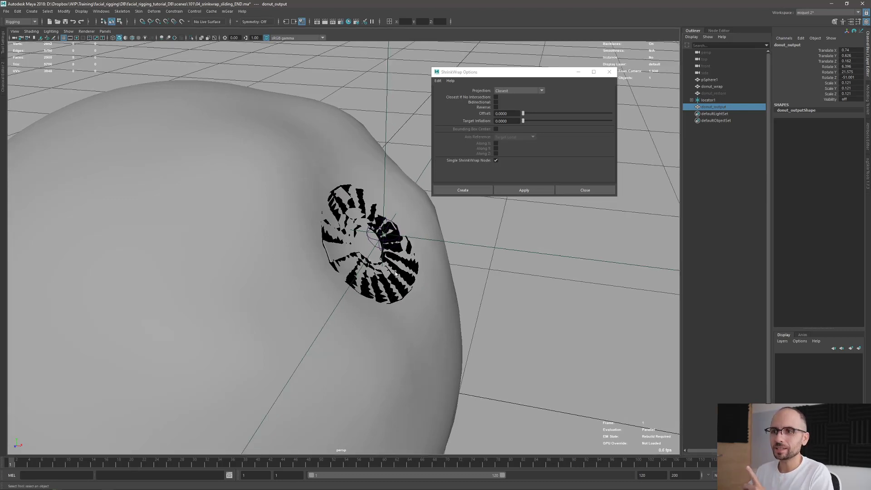
Apply a new ShrinkWrap deformer with Closest projection to donut_wrap, using pSphere1 as the target.
left_click(406, 283)
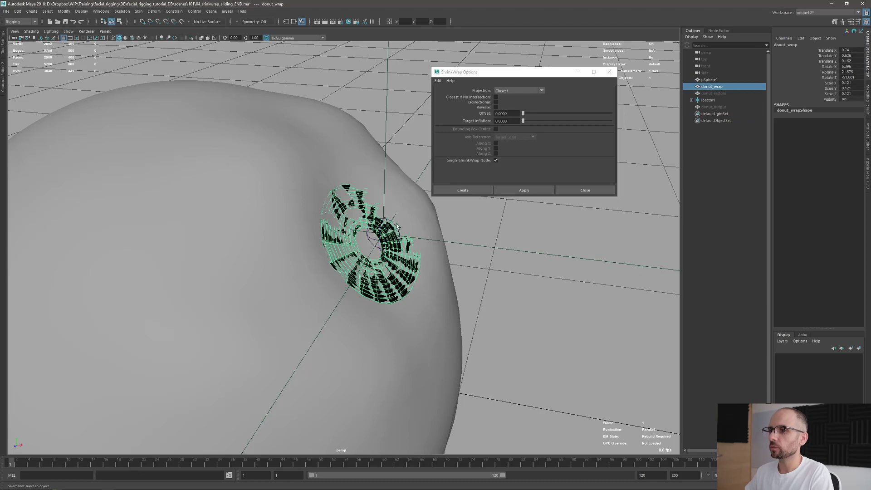
left_click(443, 299, "shift")
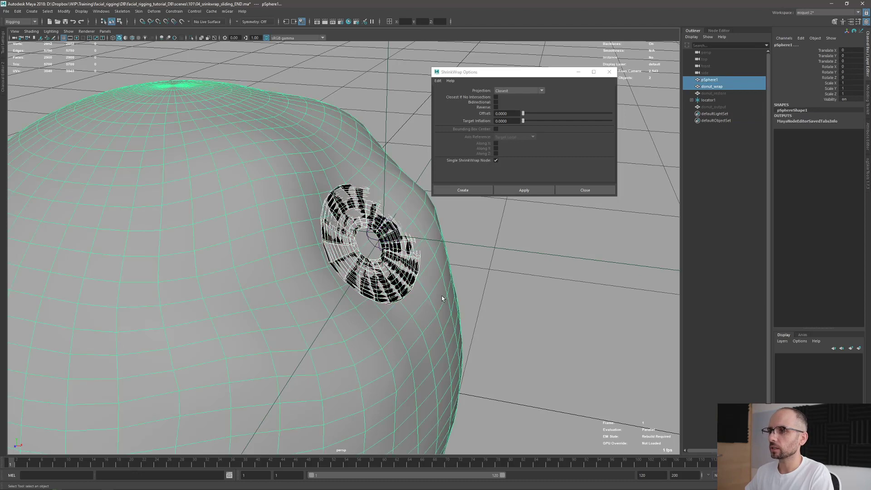
left_click(519, 191)
left_click_drag(486, 219, 633, 145, "alt")
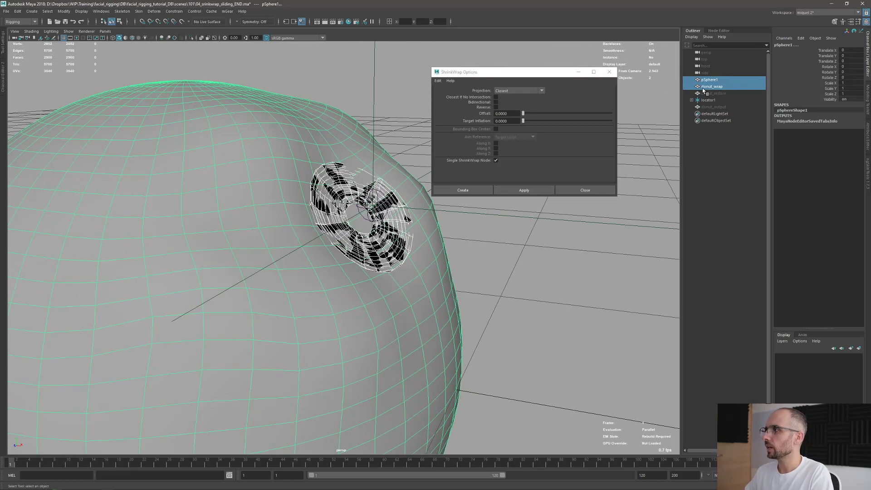
Set the Target Smooth Level of donut_wrap's new shrinkWrap1 deformer to 2 and enable its Shape Preservation.
left_click(395, 256)
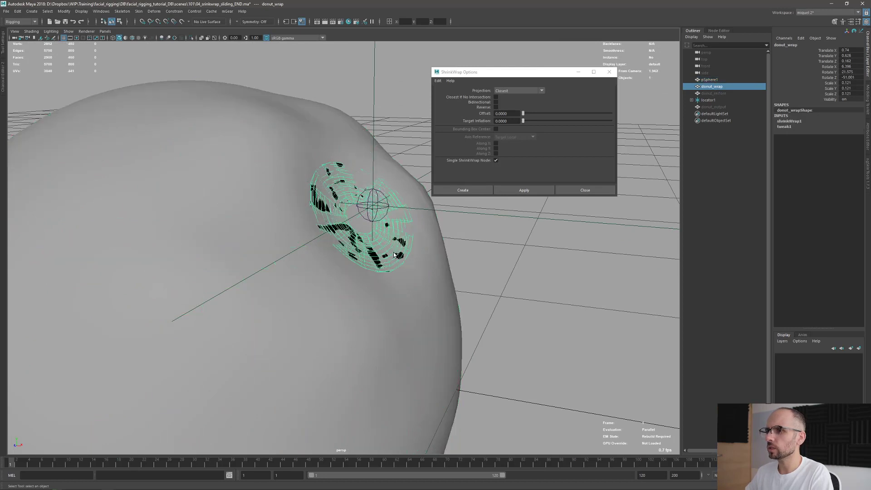
left_click(804, 122)
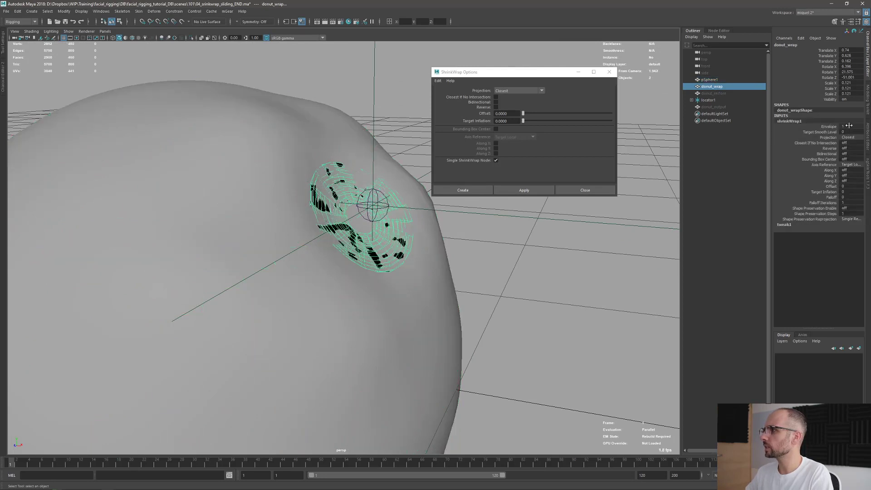
left_click(848, 131)
type("2")
key("Return")
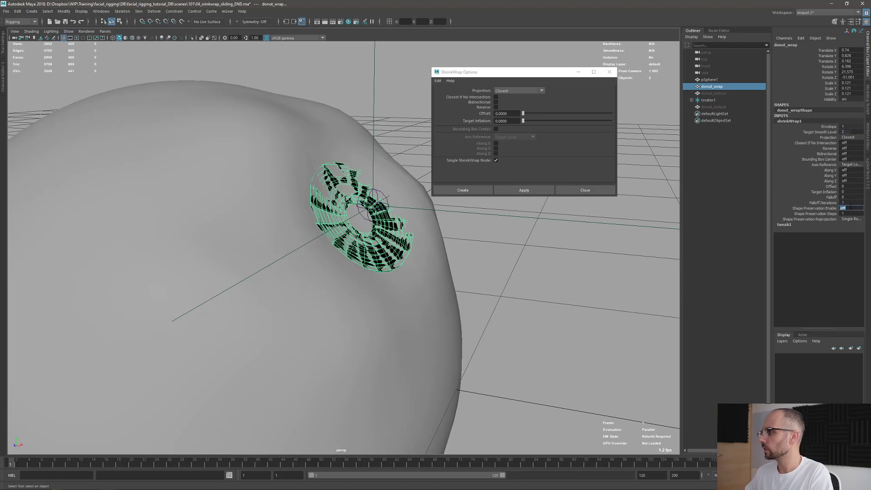
left_click(851, 208)
type("2")
key("Return")
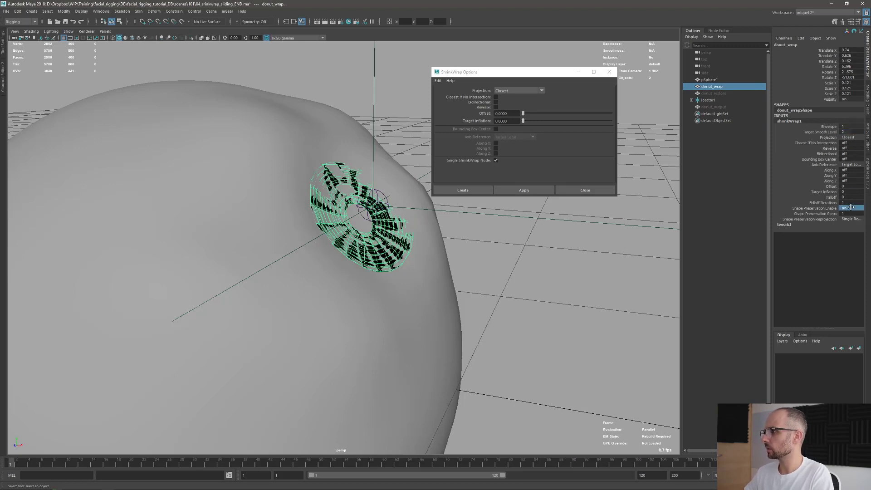
Set the deformer's Shape Preservation Steps to 3 and its Shape Preservation Reprojection to Reprojection Per Step.
left_click(849, 214)
type("2")
left_click(850, 218)
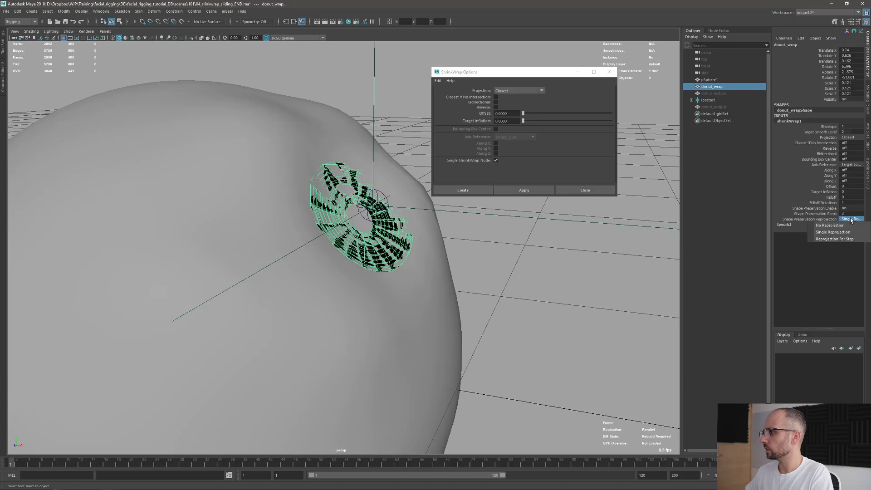
left_click(849, 213)
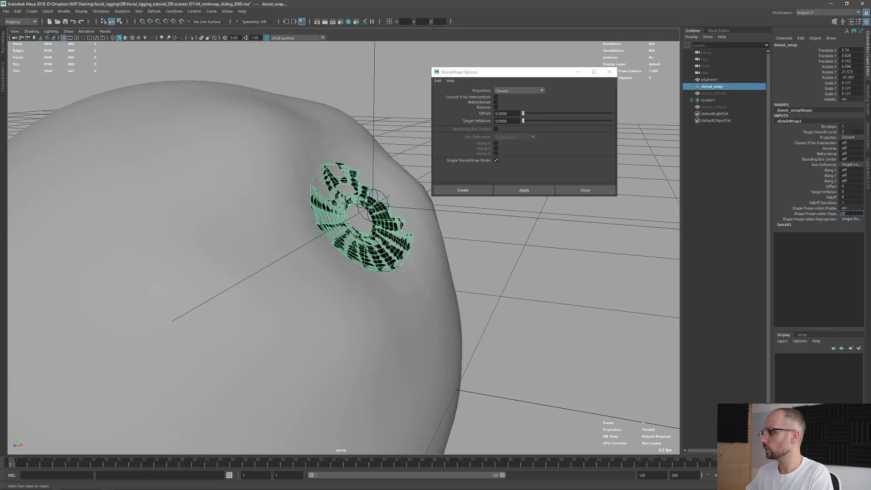
type("3")
left_click(850, 218)
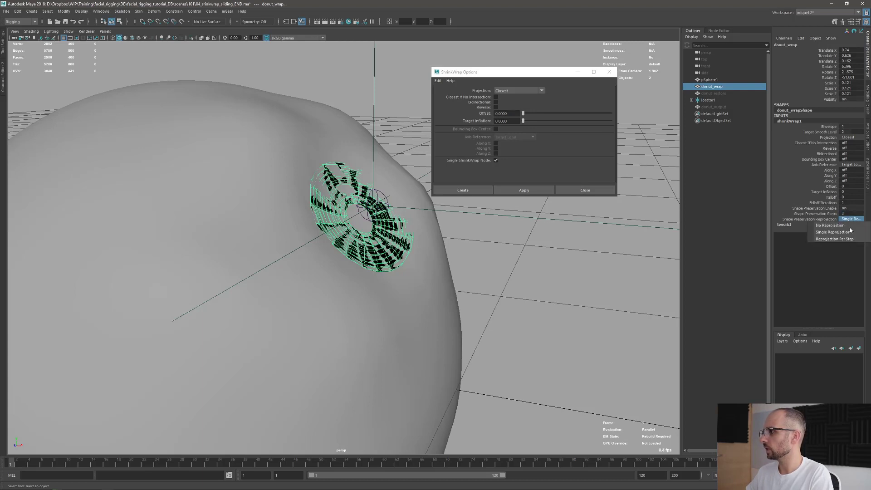
left_click(844, 237)
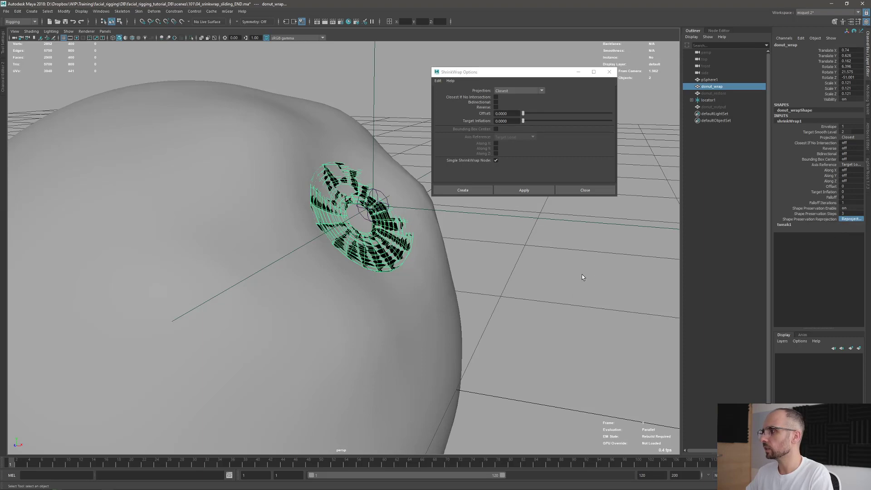
Unhide donut_output, frame it in the viewport, and switch the display to wireframe.
left_click(719, 107)
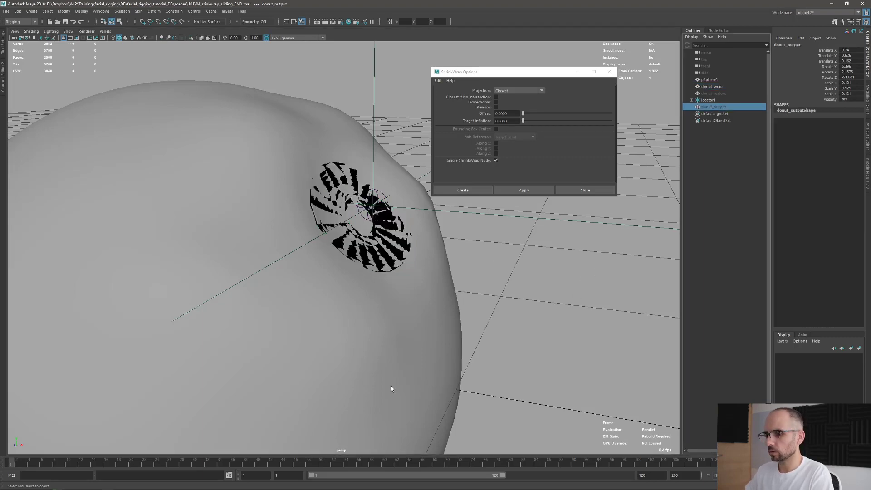
key("f")
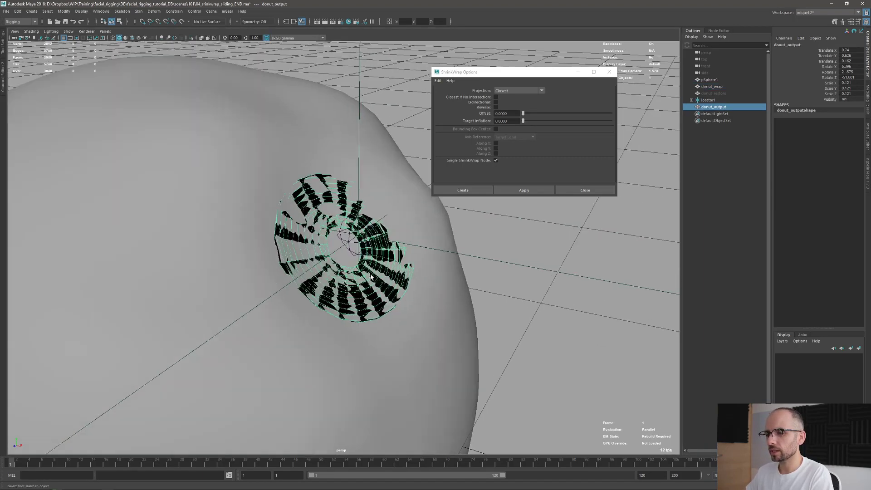
key("4")
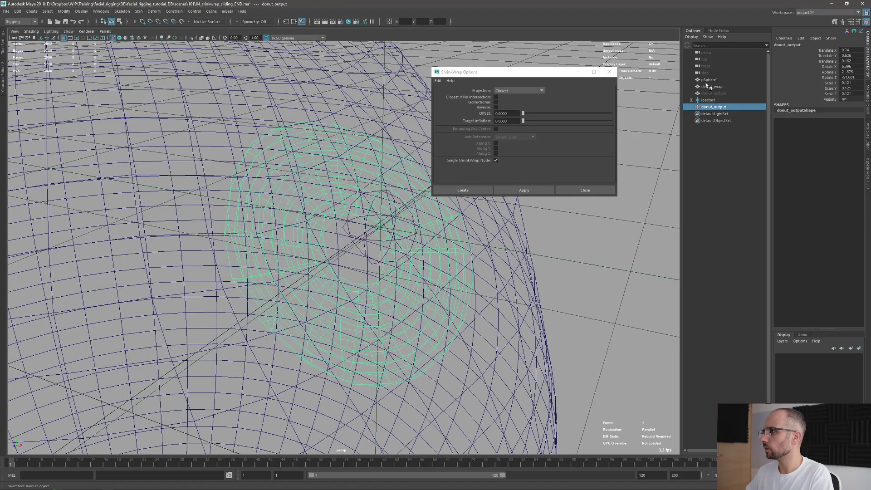
Isolate donut_wrap and donut_output to compare their wireframes, and leave isolation with only donut_wrap selected.
left_click(712, 86, "ctrl")
key("ctrl+1")
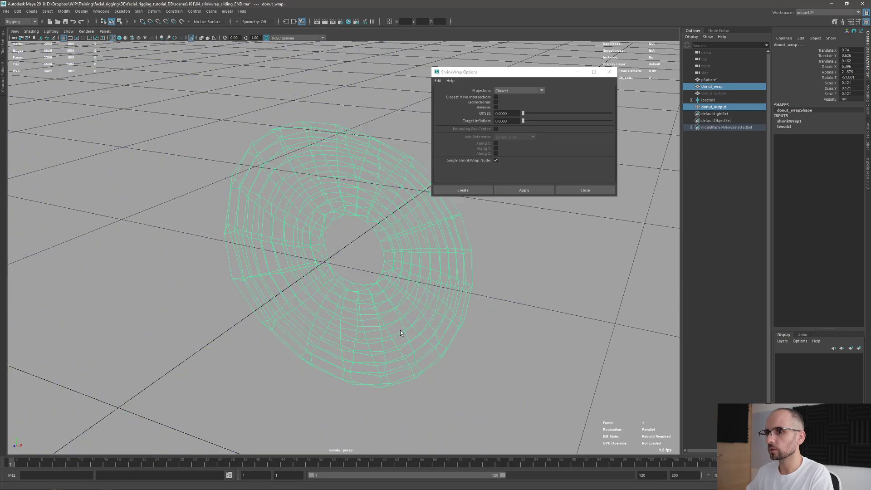
left_click(608, 274)
key("ctrl+z")
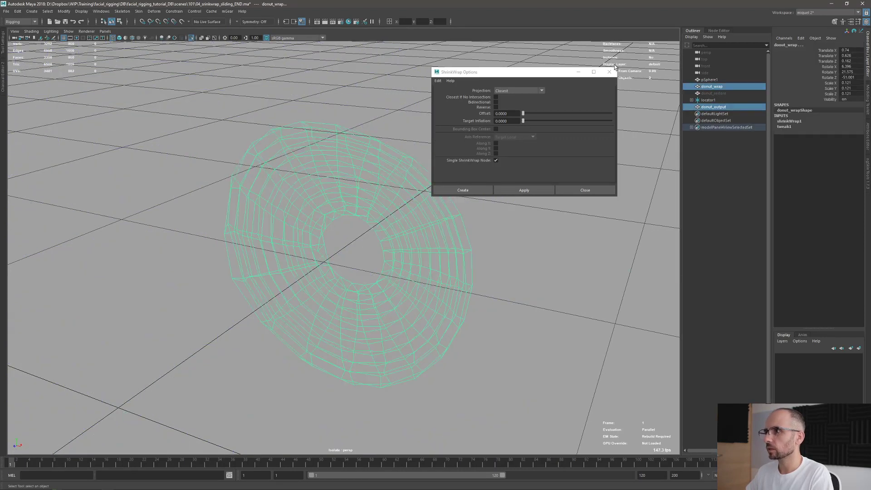
left_click(722, 86)
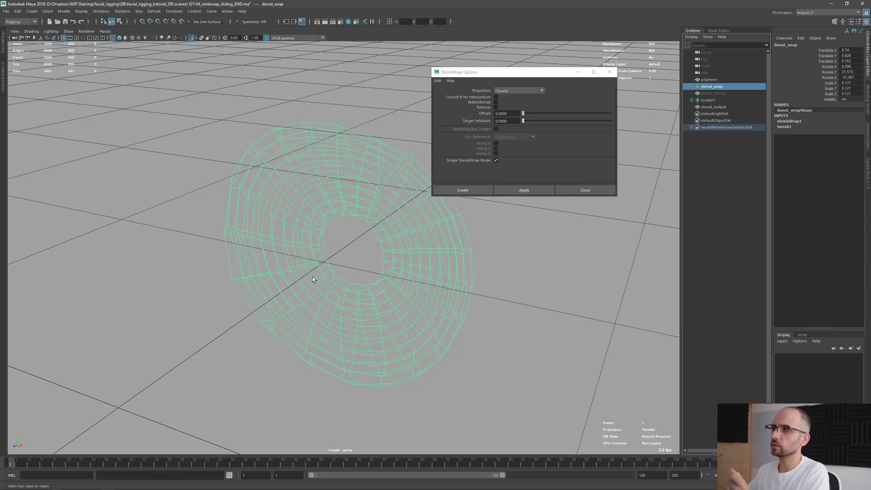
key("ctrl+1")
left_click_drag(358, 277, 318, 229, "alt")
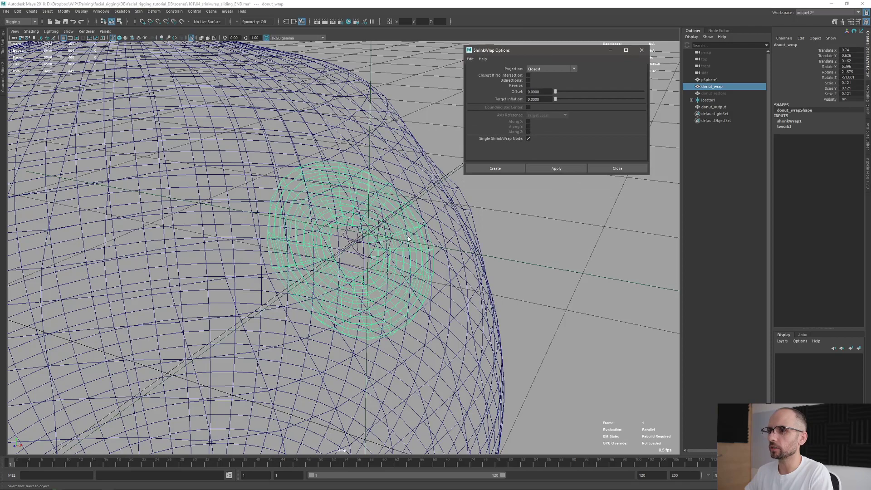
Hide the donut_output mesh so that only donut_wrap remains visible on the sphere.
left_click_drag(409, 239, 413, 264, "alt")
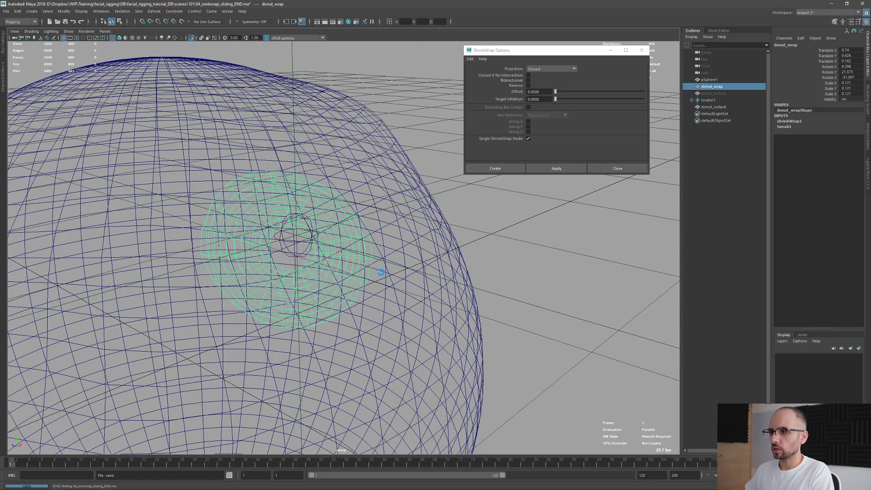
left_click_drag(399, 251, 440, 251, "alt")
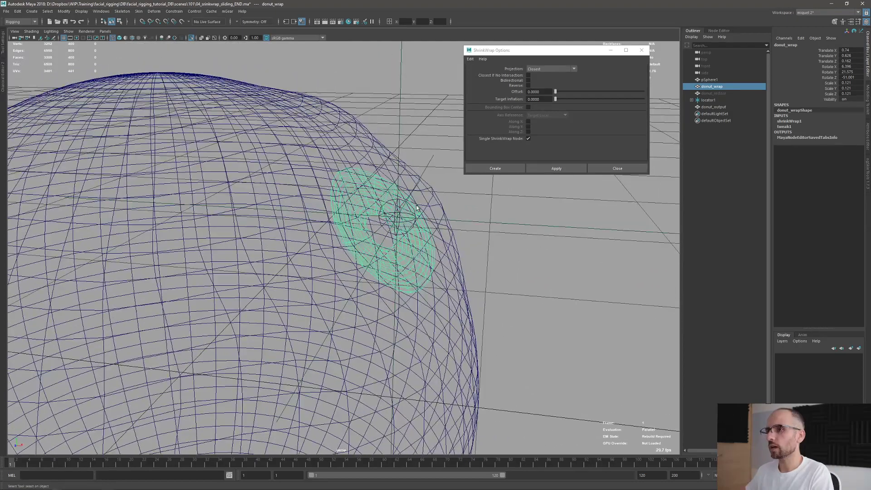
left_click(563, 180)
left_click(721, 107)
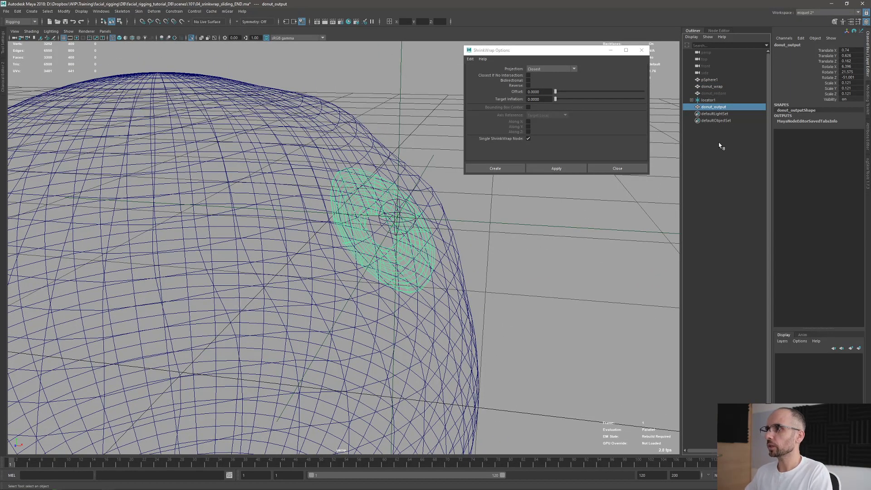
key("ctrl+h")
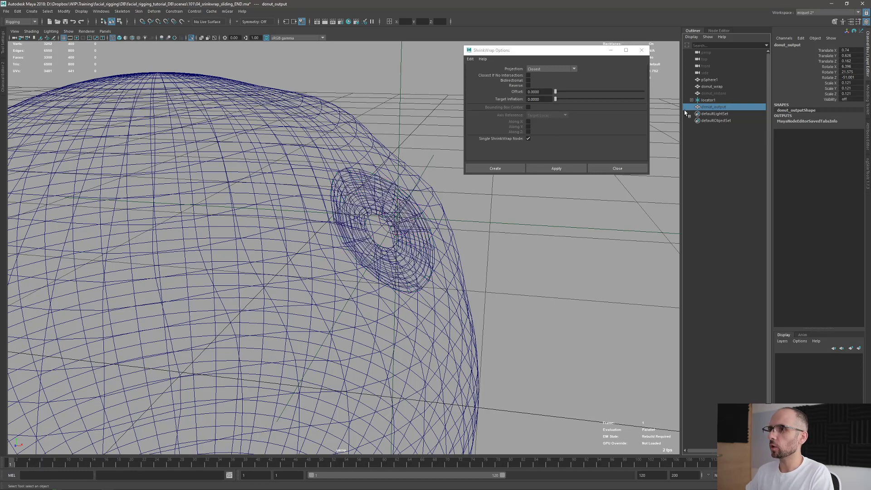
Try moving donut_wrap slightly over the sphere and compare it in shaded and wireframe display.
left_click(712, 86)
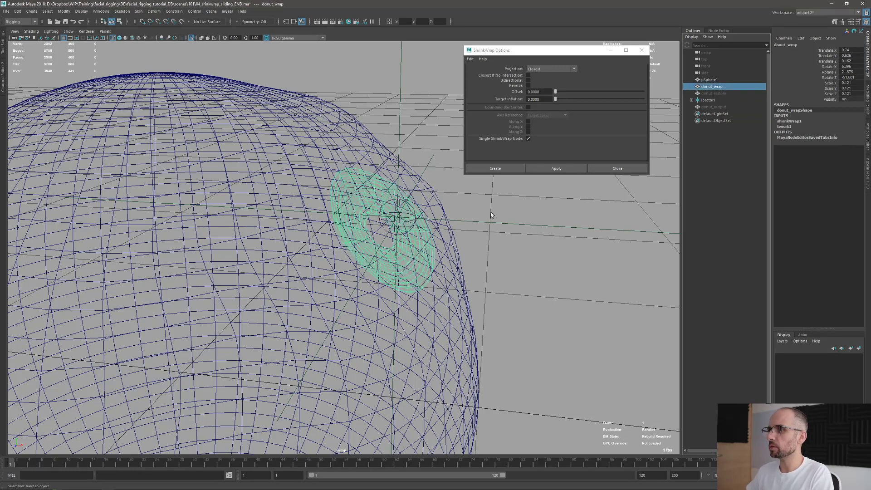
key("w")
mouse_move(392, 227)
left_mouse_down()
mouse_move(387, 185)
mouse_move(393, 226)
left_mouse_up()
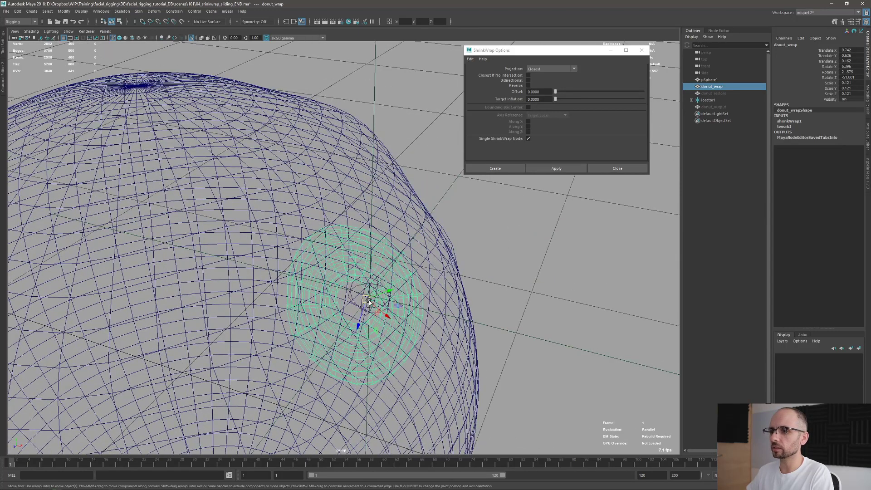
left_click_drag(388, 312, 422, 238)
key("5")
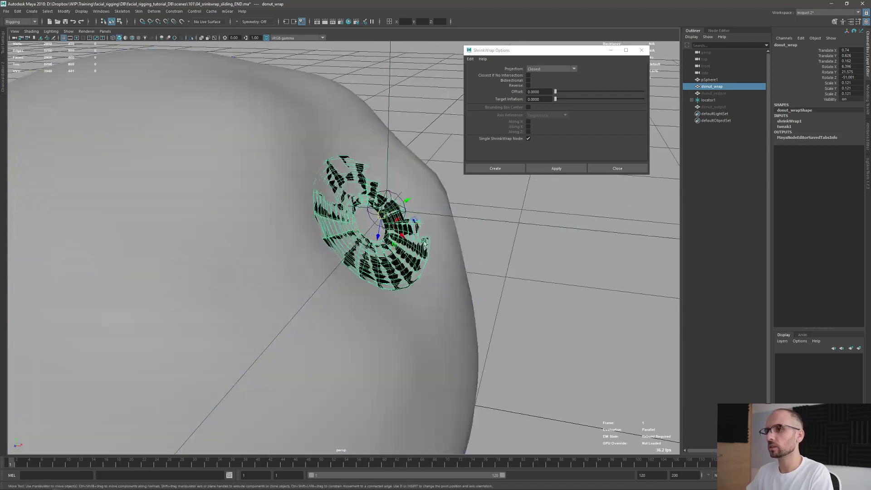
key("4")
left_click_drag(657, 209, 641, 219, "alt")
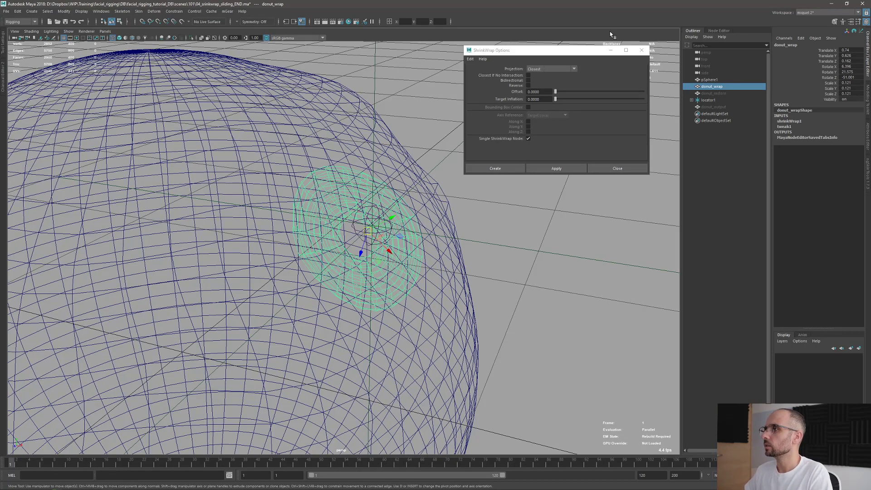
Close the ShrinkWrap options and bind donut_wrap to joint1 under locator1 with Bind Skin.
left_click(641, 51)
left_click_drag(560, 239, 576, 227, "alt")
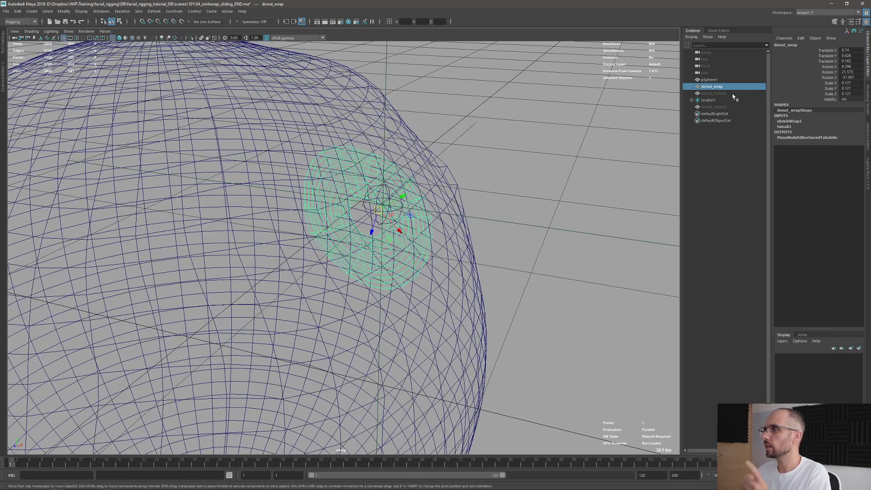
left_click(691, 100)
left_click(709, 107, "ctrl")
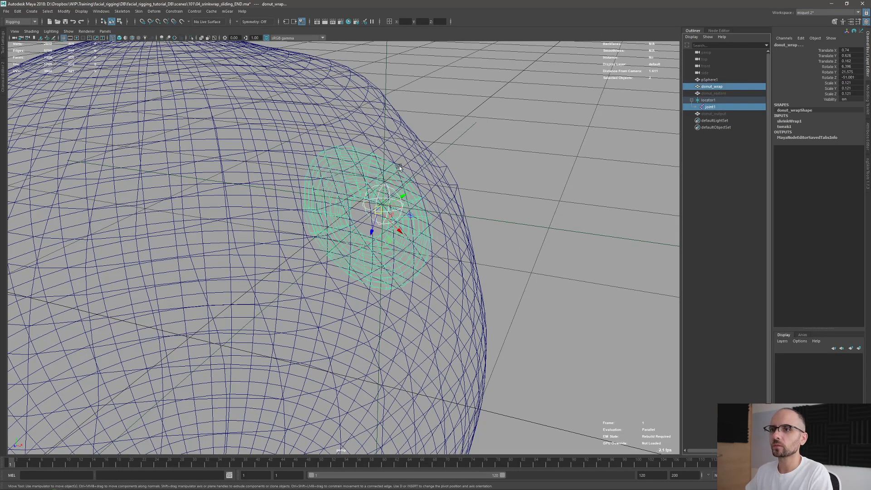
left_click(138, 12)
left_click(153, 29)
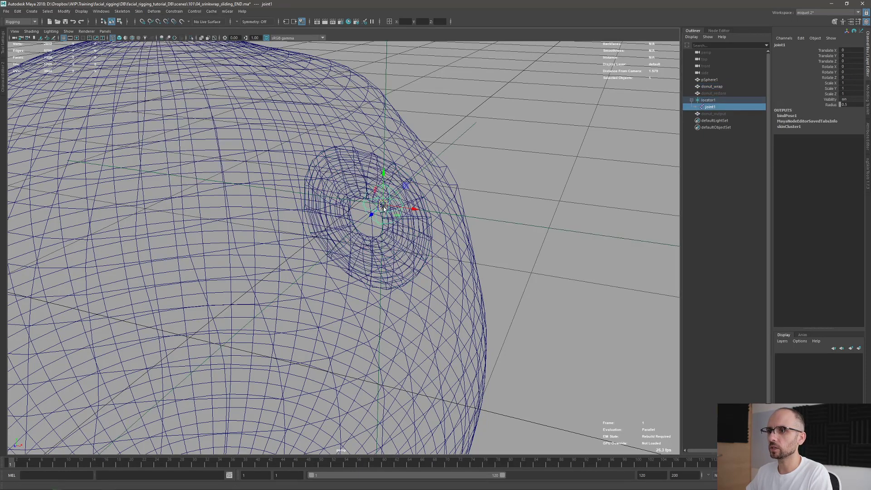
Try moving joint1 to test how the skinned donut_wrap follows it, and undo the move.
left_click_drag(383, 206, 434, 150)
key("ctrl+z")
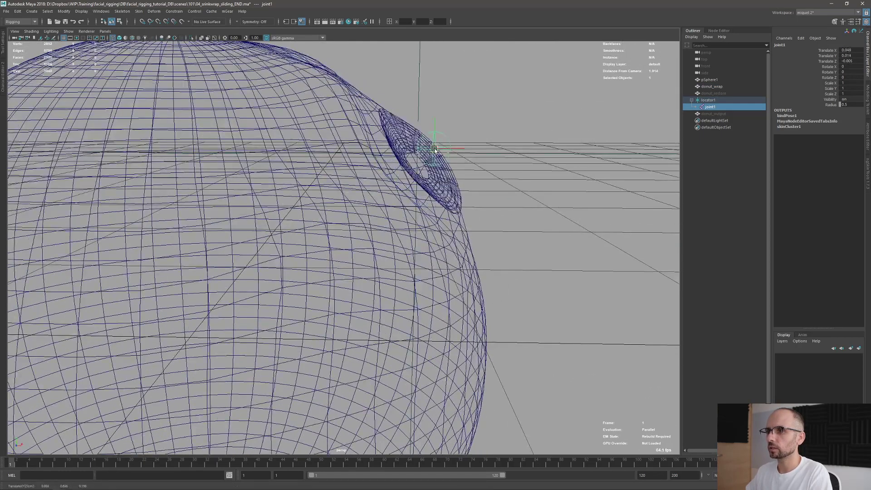
key("ctrl+z")
key("ctrl+z")
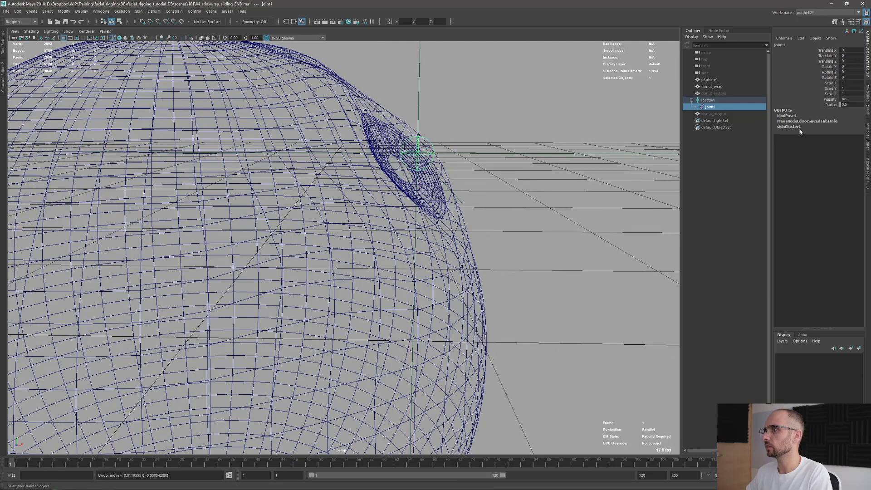
Reorder donut_wrap's input operations so shrinkWrap1 sits above skinCluster1, and close the list.
left_click(712, 87)
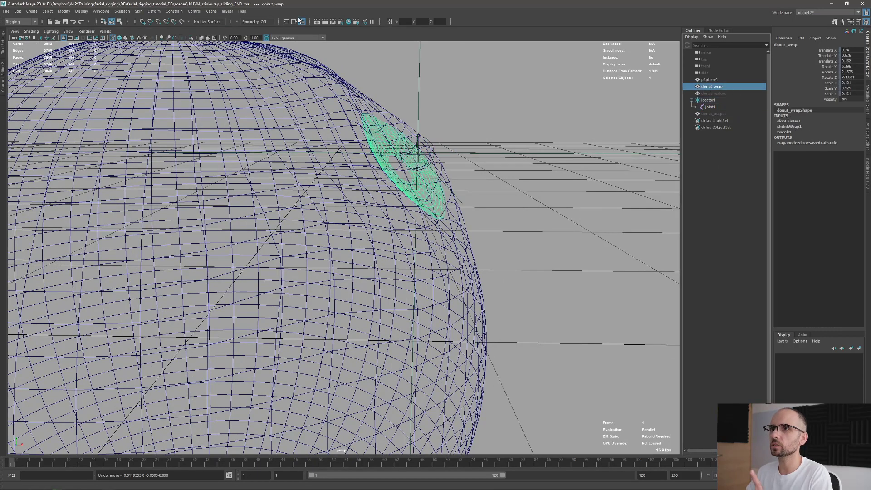
left_click(284, 21)
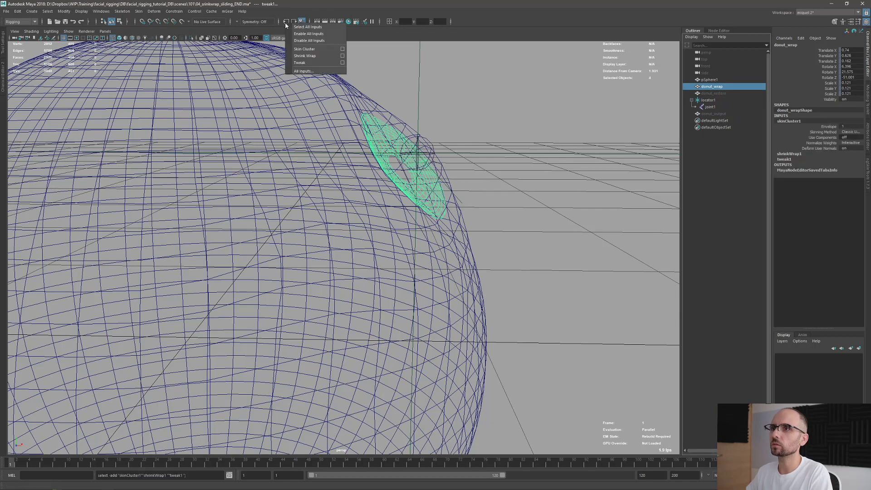
left_click(303, 71)
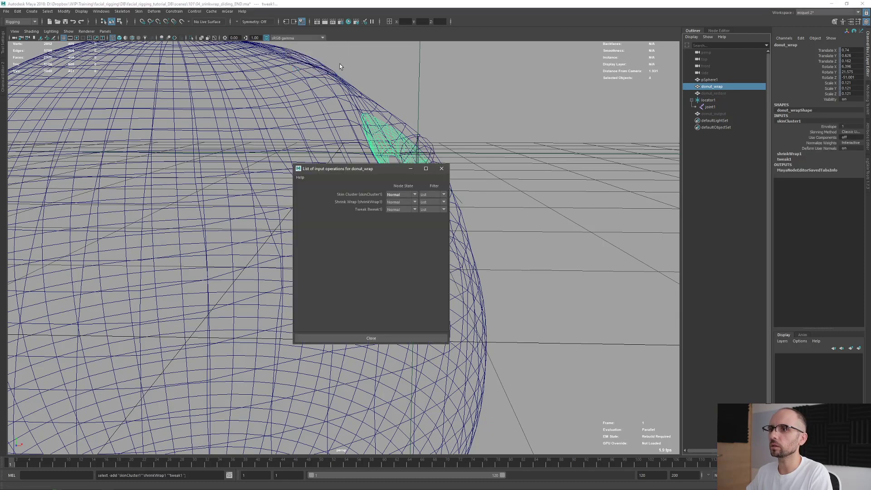
middle_click_drag(348, 194, 350, 207)
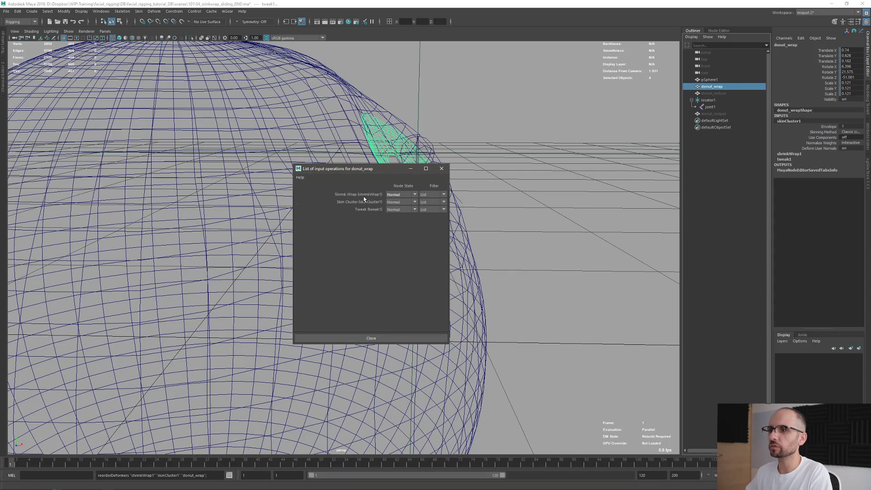
left_click(441, 172)
Try moving joint1 over the sphere with the reordered deformers, and undo the move.
left_click(432, 148)
left_click_drag(430, 152, 427, 188, "alt")
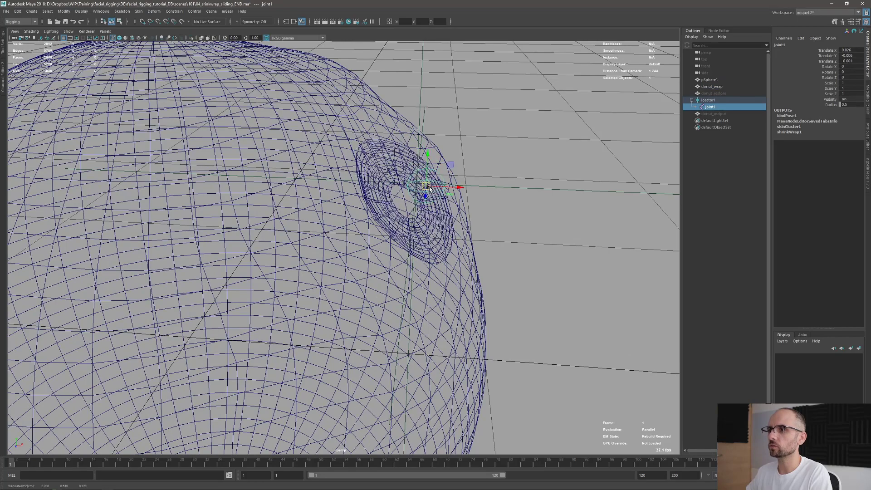
key("ctrl+z")
mouse_move(501, 203)
left_mouse_down("alt")
mouse_move(454, 204)
mouse_move(469, 181)
left_mouse_up("alt")
In shaded display, hide donut_wrap and unhide donut_output.
key("5")
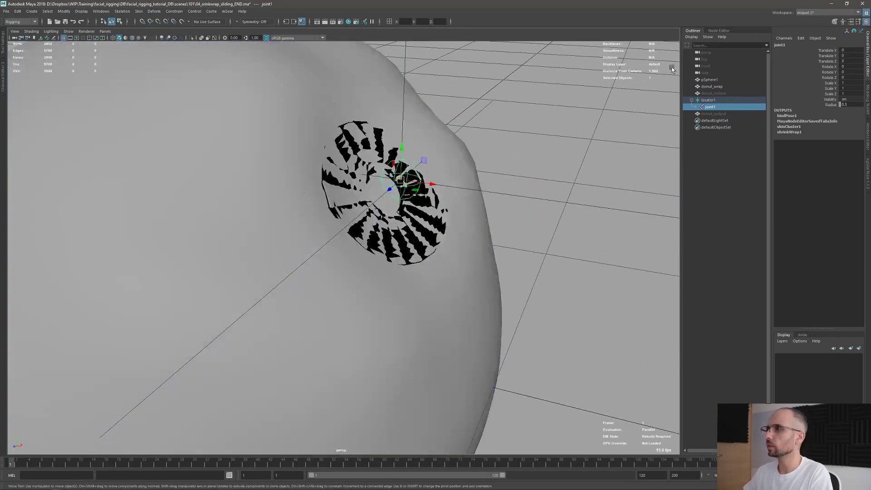
left_click(712, 87)
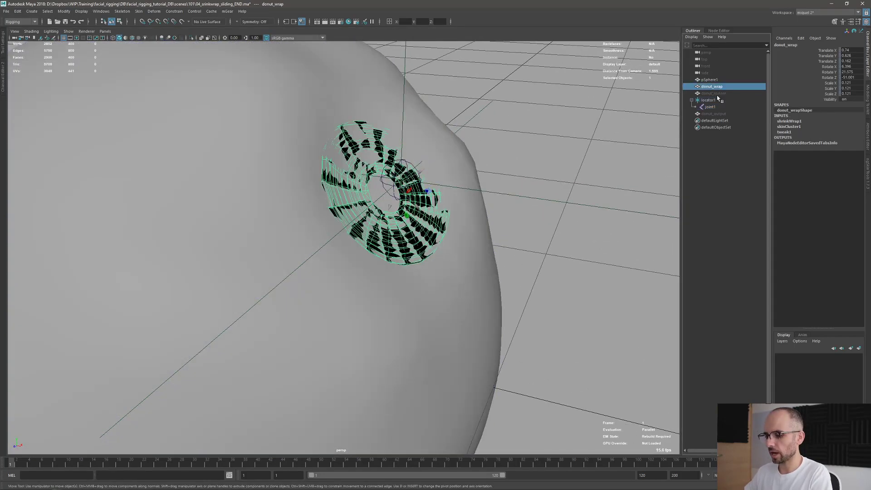
key("ctrl+h")
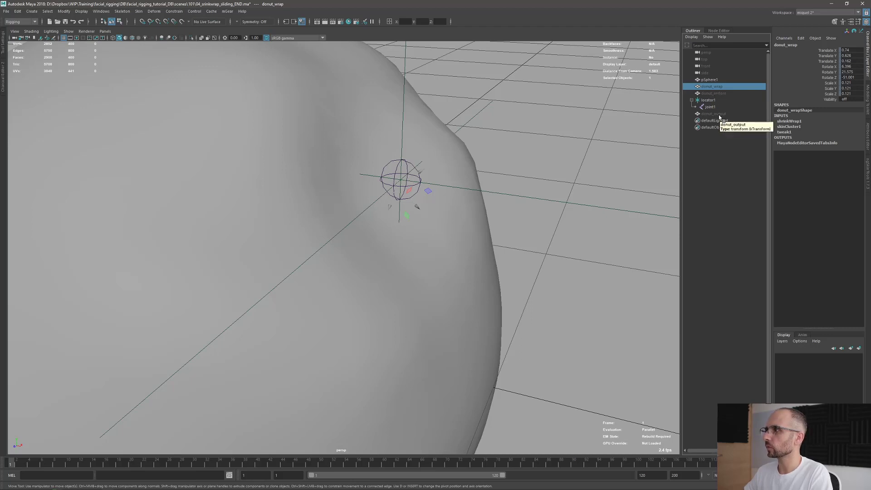
left_click(719, 114)
key("shift+h")
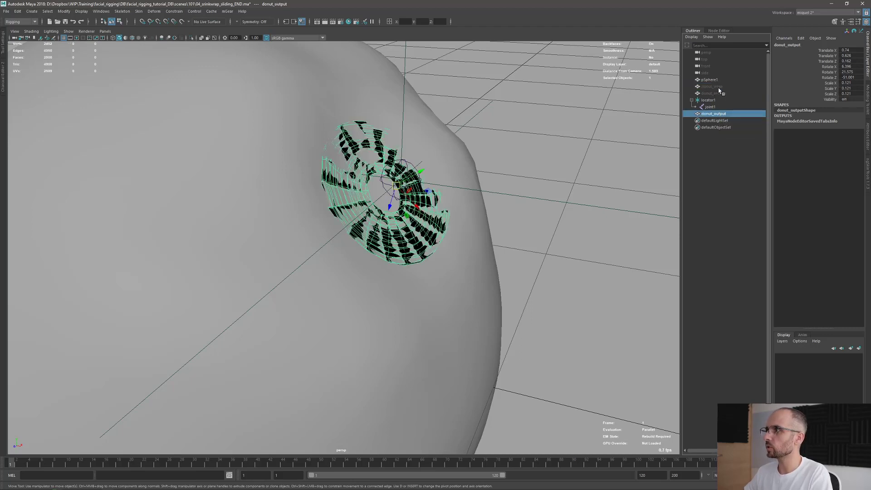
Create a blend shape on donut_output with donut_wrap and donut_restore as its targets.
left_click(718, 87)
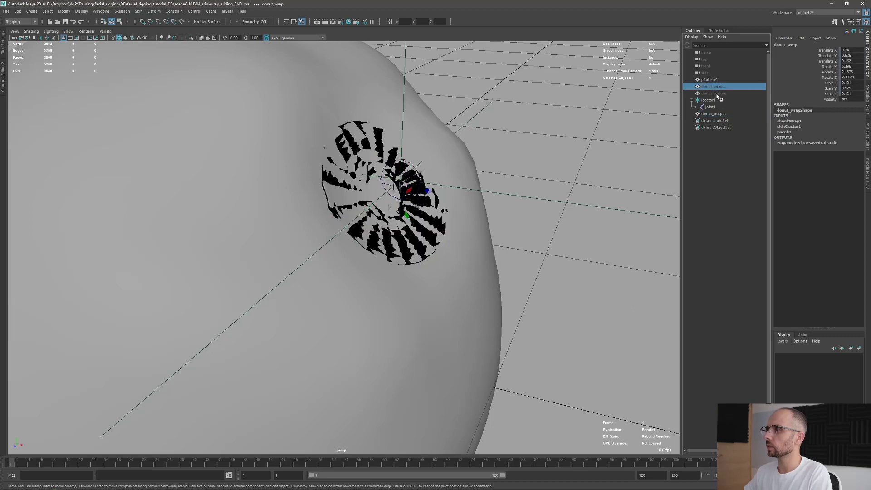
left_click(714, 94, "ctrl")
left_click(715, 114, "ctrl")
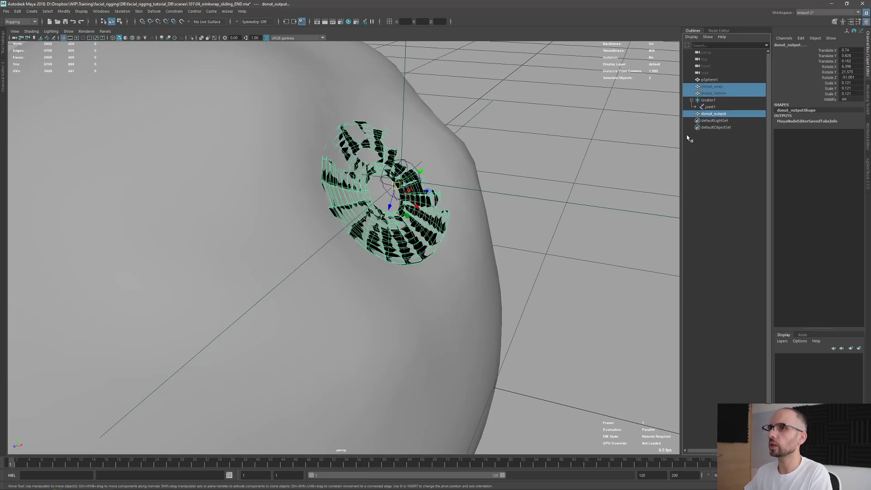
left_click(153, 11)
left_click(163, 28)
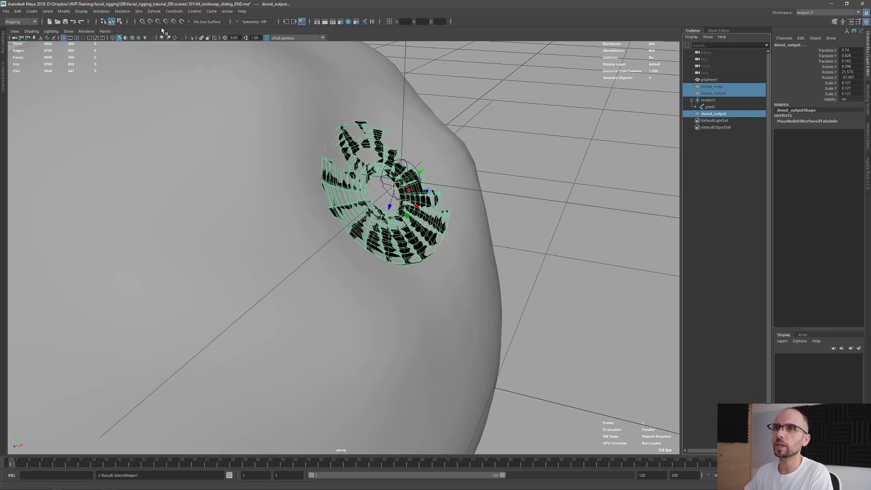
Set the donut_wrap weight of donut_output's blendShape1 to 1.
left_click(721, 114)
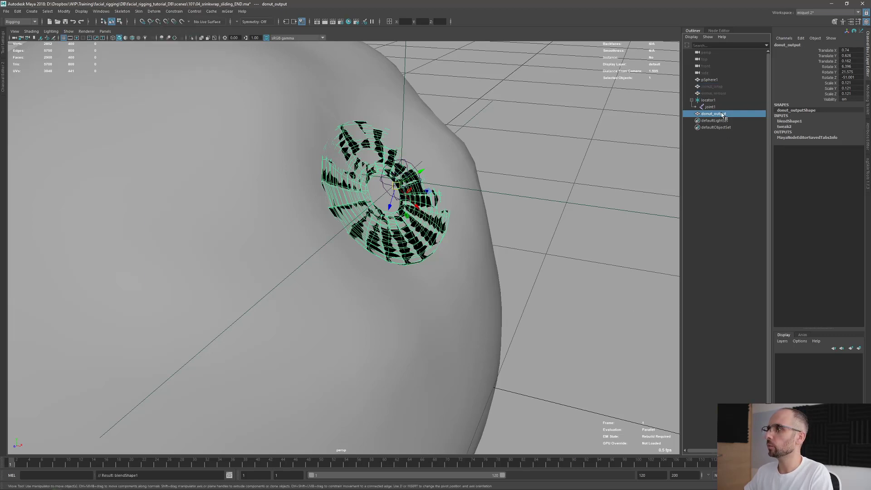
left_click(800, 121)
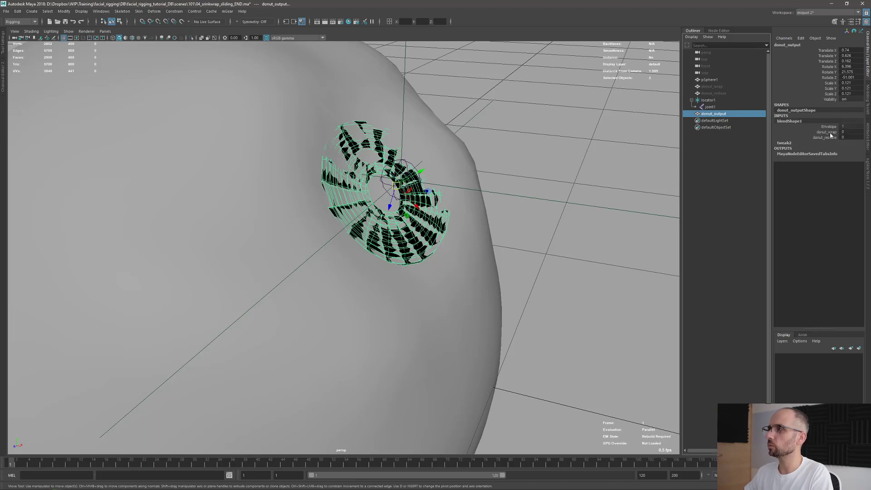
left_click(828, 132)
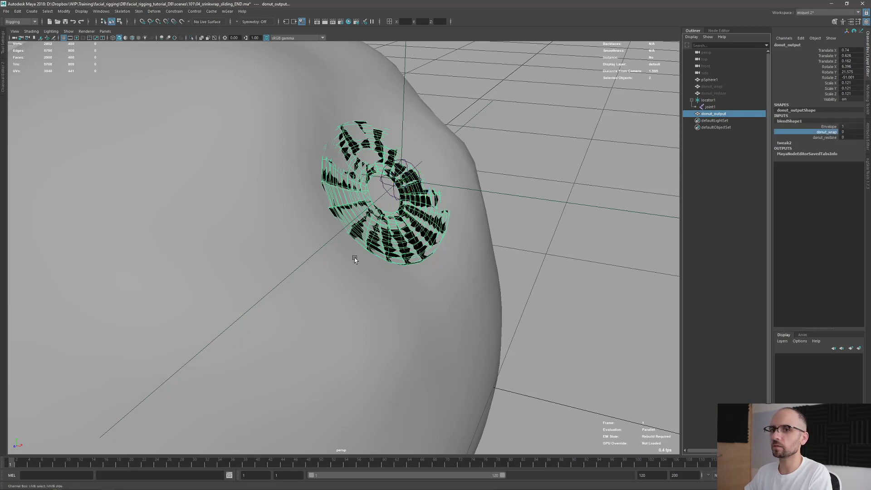
middle_click_drag(354, 259, 396, 232)
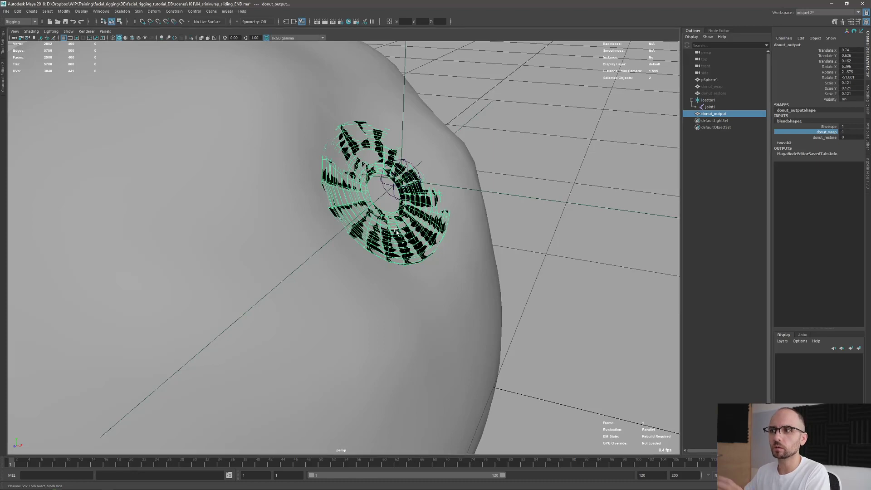
Move joint1 to about -0.006, 0.015, -0.004 to test donut_output, and turn on wireframe over the shaded display.
left_click(400, 173)
mouse_move(401, 173)
left_mouse_down()
mouse_move(394, 141)
mouse_move(409, 182)
mouse_move(397, 164)
mouse_move(404, 185)
mouse_move(400, 176)
left_mouse_up()
key("alt+5")
key("alt+5")
key("alt+5")
key("4")
key("5")
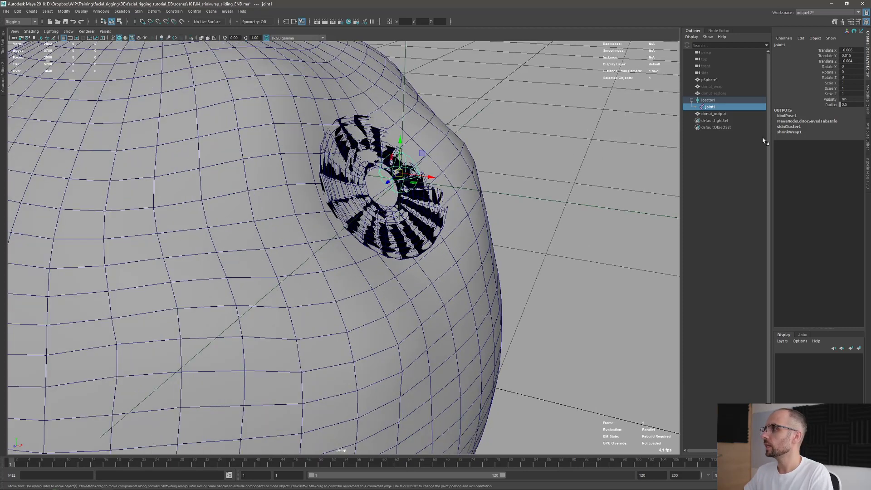
key("q")
Set the donut_restore weight of donut_output's blendShape1 to 1.
left_click(713, 114)
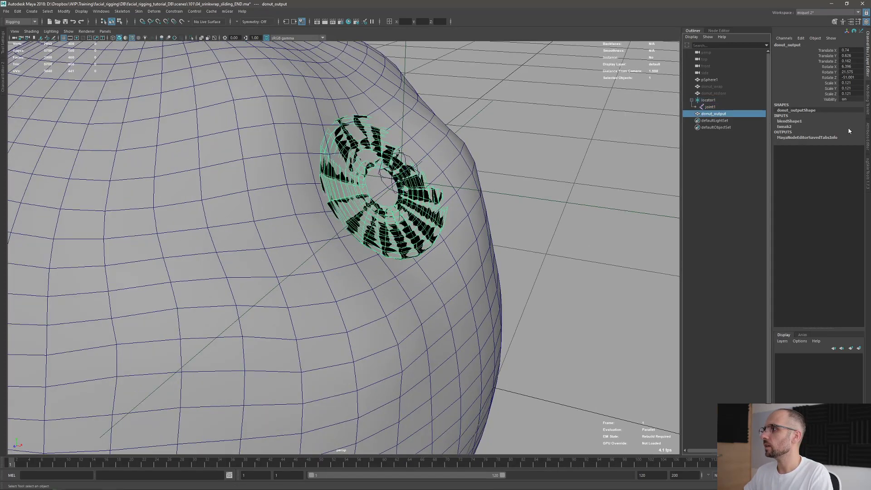
left_click(795, 123)
left_click(828, 137)
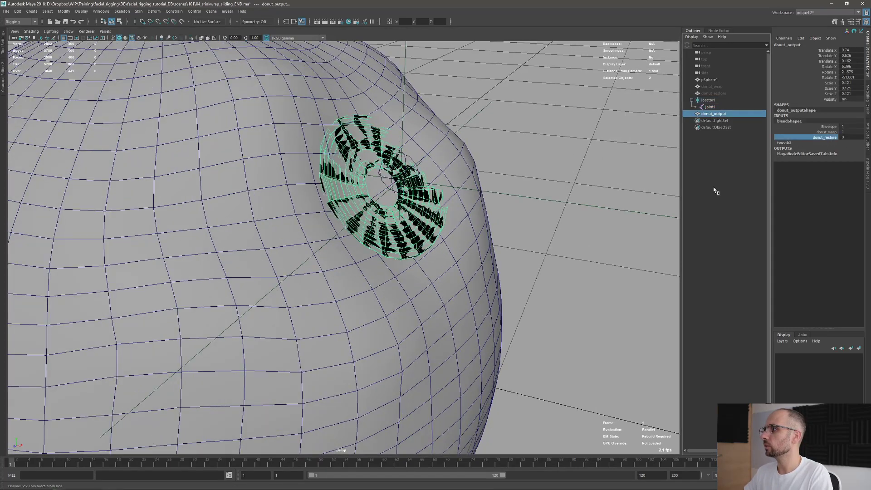
middle_click_drag(497, 172, 501, 172)
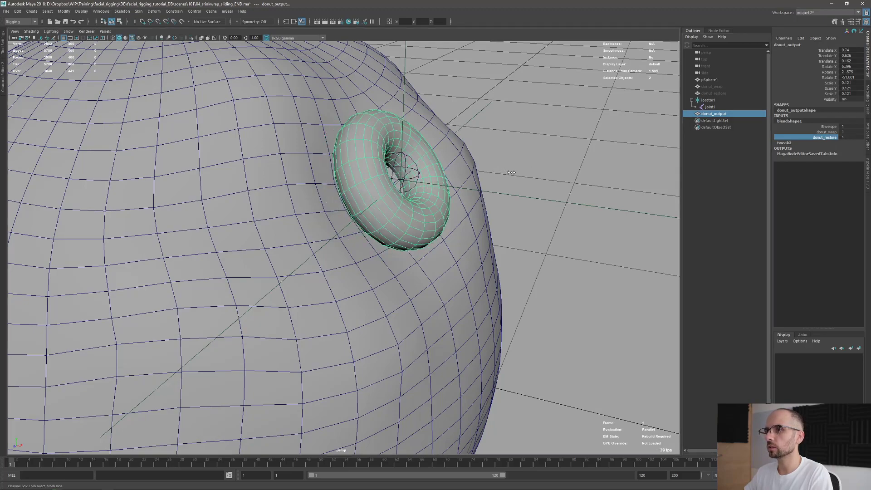
Slide joint1 over the sphere to about -0.016, -0.026, 0.014 to test the restored donut_output.
left_click_drag(511, 172, 451, 204, "alt")
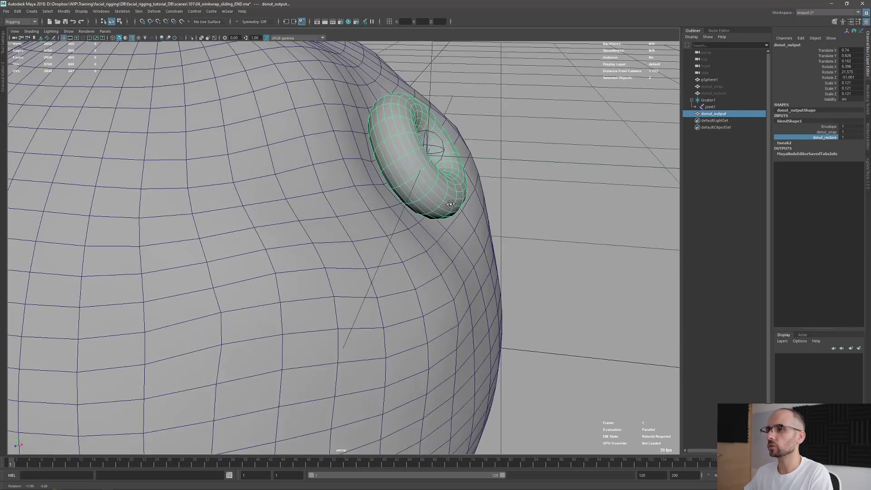
left_click_drag(442, 165, 410, 150, "alt")
left_click(435, 178)
left_click_drag(440, 148, 251, 259, "alt")
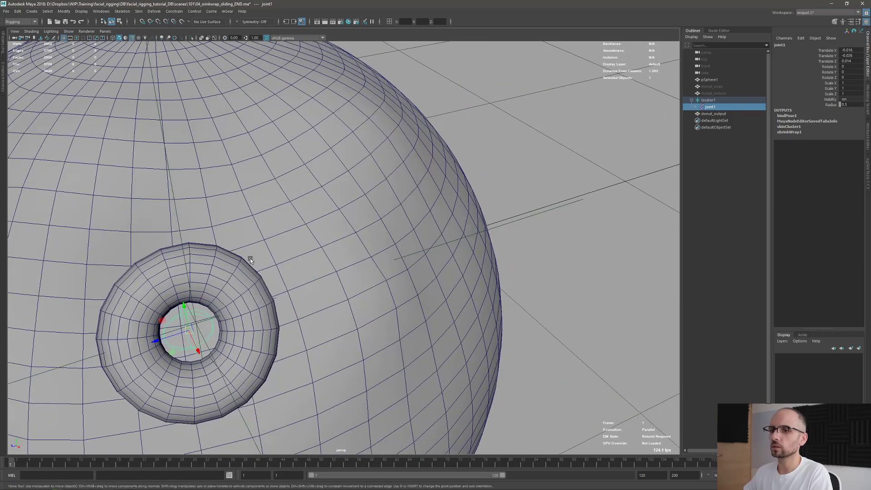
Slide joint1 over the sphere to about 0.023, 0.012, -0.004 and save the scene.
middle_click_drag(251, 260, 350, 158, "alt")
left_click_drag(294, 225, 394, 217)
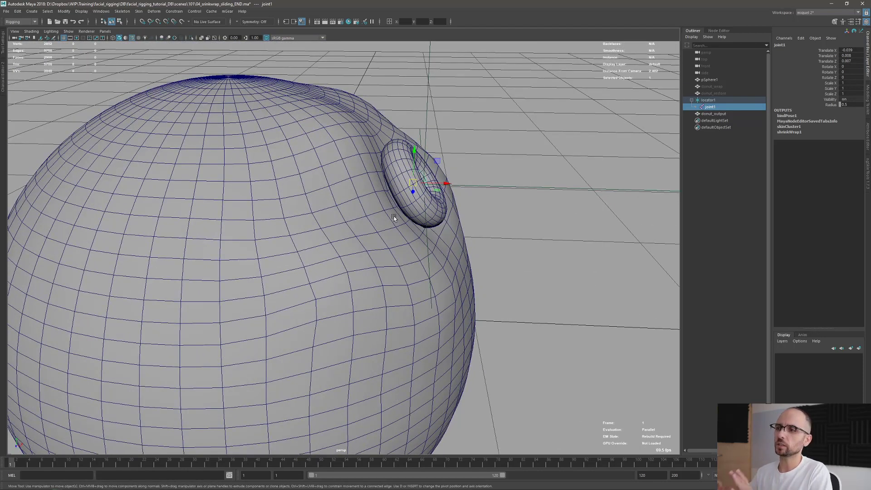
left_click_drag(413, 182, 422, 202)
key("ctrl+s")
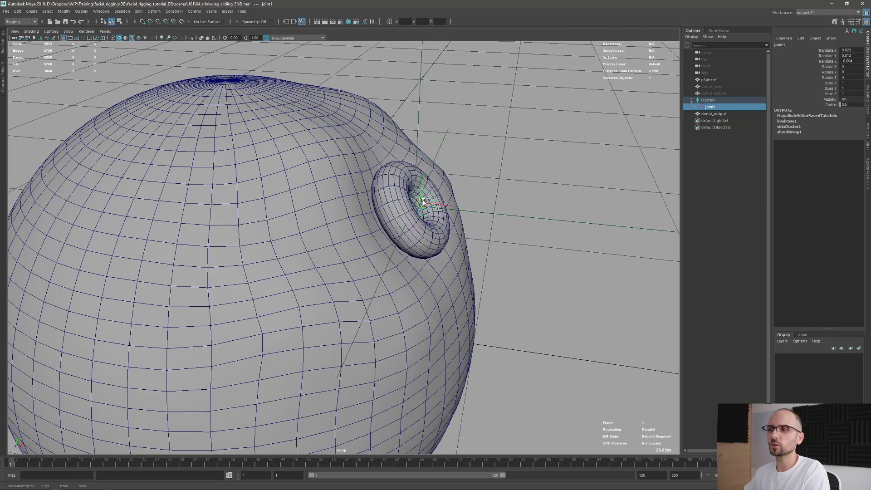
Slide joint1 across the sphere through about 0.016, 0.047, -0.037 to test how donut_output follows the surface.
left_click_drag(453, 234, 409, 242, "alt")
left_click_drag(261, 289, 269, 272)
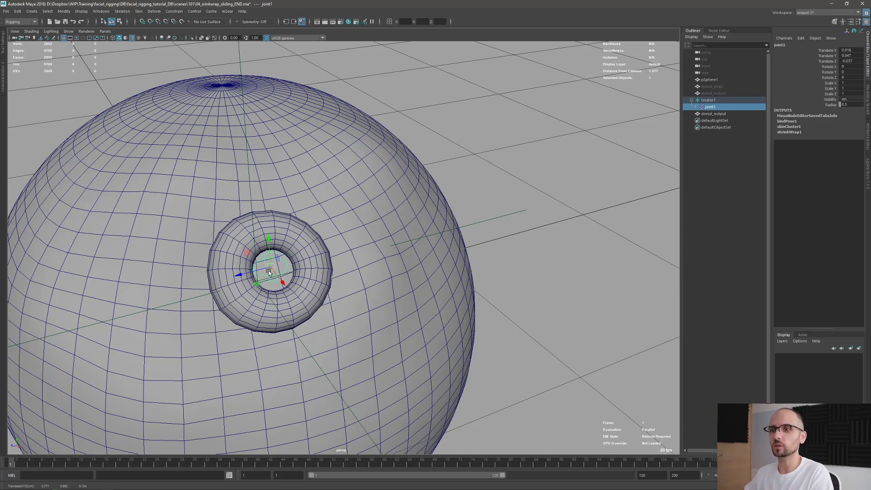
left_click_drag(294, 277, 358, 280, "alt")
middle_click_drag(357, 279, 349, 263, "alt")
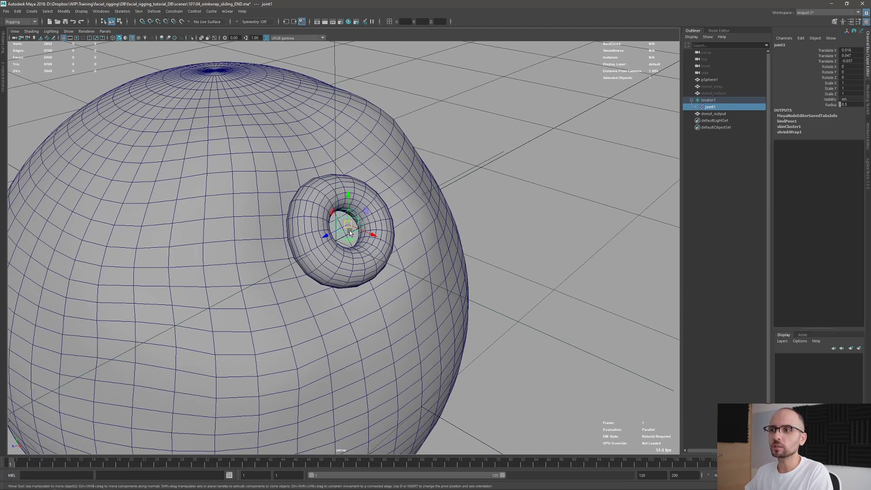
left_click_drag(349, 232, 331, 205)
scroll(265, 291, "down", 2)
Select pSphere1 and sculpt its surface beside the donut with the SHAPES Grab Brush.
left_click_drag(265, 291, 319, 276, "alt")
key("q")
left_click(327, 275)
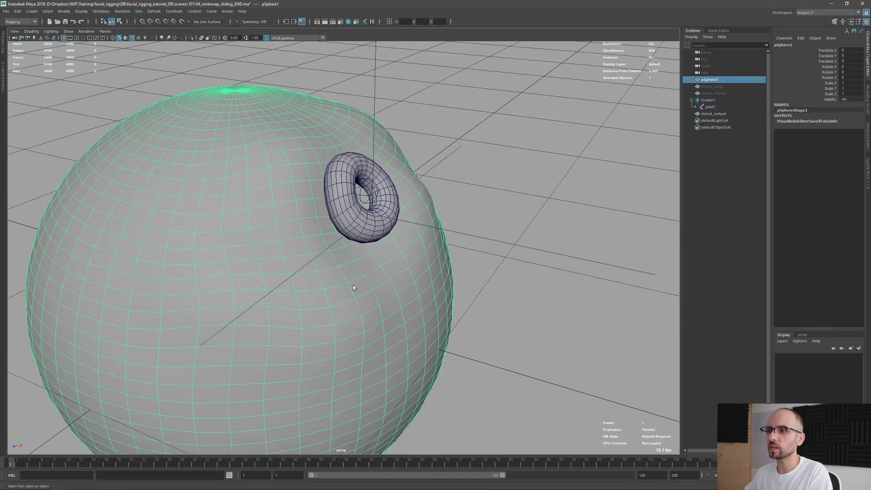
left_click_drag(380, 269, 396, 232, "alt")
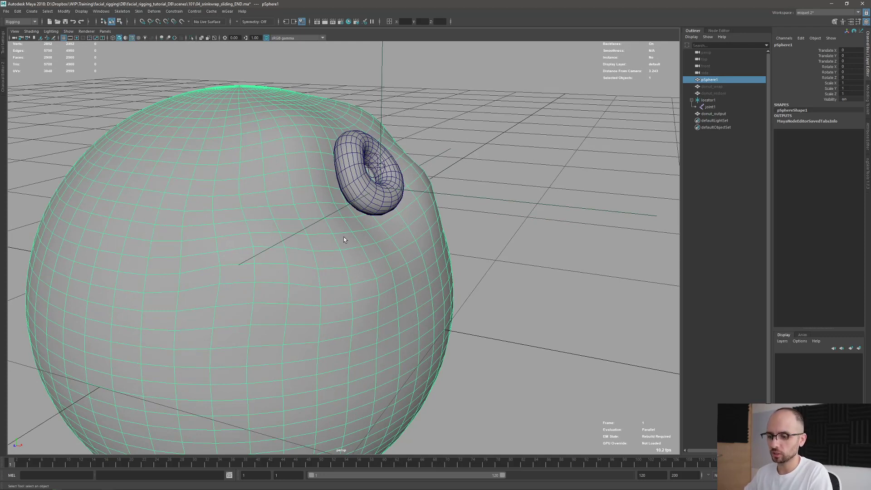
key("ctrl+b")
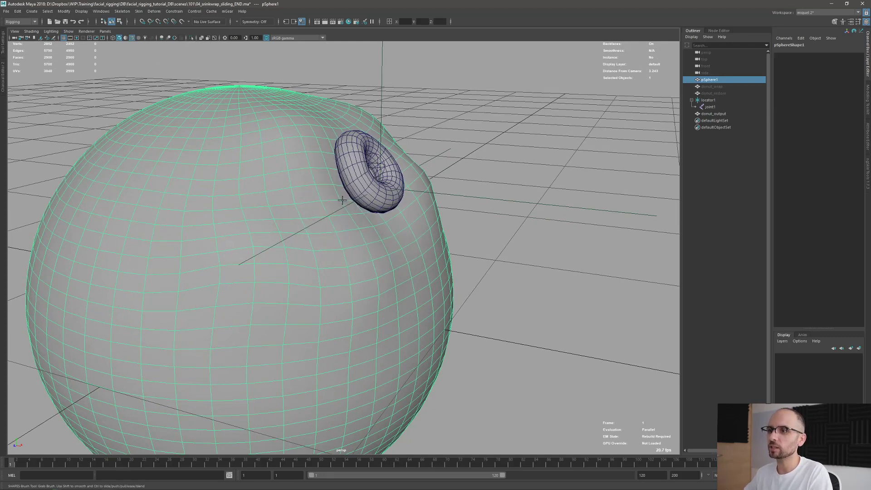
mouse_move(342, 200)
left_mouse_down()
mouse_move(364, 200)
mouse_move(377, 225)
mouse_move(352, 213)
mouse_move(364, 218)
left_mouse_up()
left_click_drag(353, 187, 358, 215, "alt")
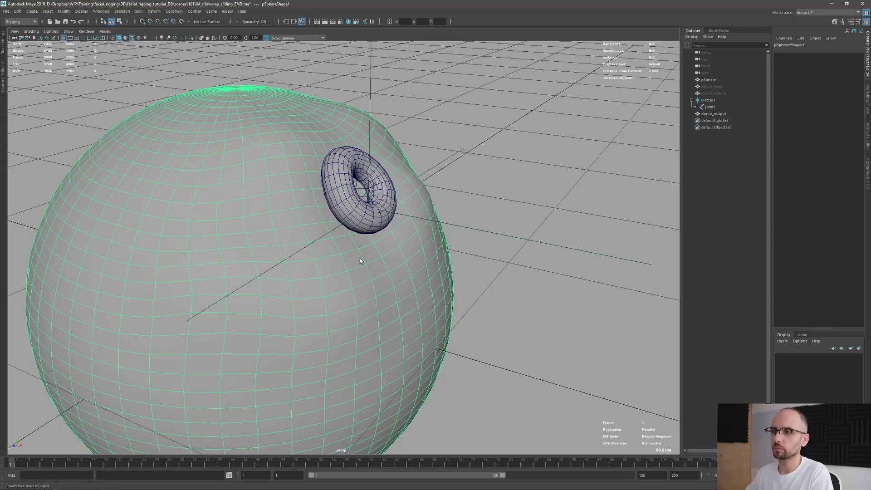
scroll(360, 258, "down", 3)
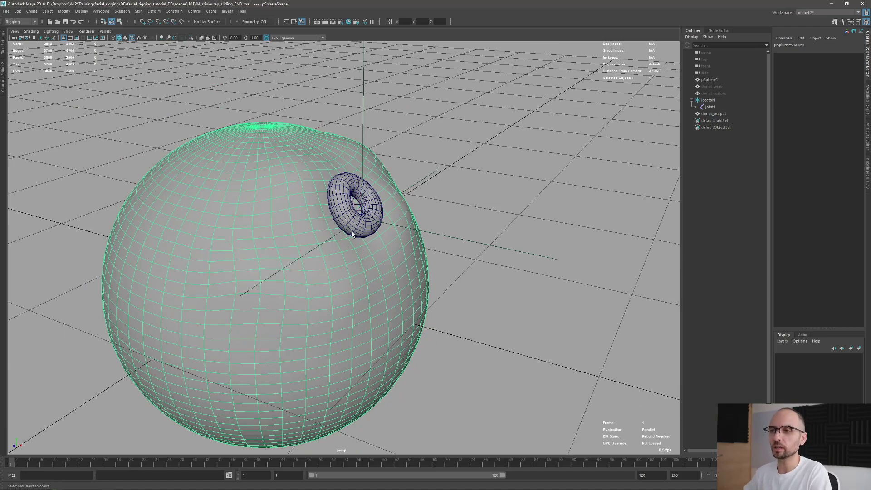
Select joint1 inside the donut and lift it off the sphere to about -0.05, 0.298, -0.048.
left_click(358, 199)
left_click_drag(358, 202, 333, 238, "alt")
left_click(333, 211)
key("w")
middle_click_drag(375, 216, 399, 163)
left_click_drag(403, 230, 288, 200, "alt")
left_click_drag(282, 206, 369, 173, "alt")
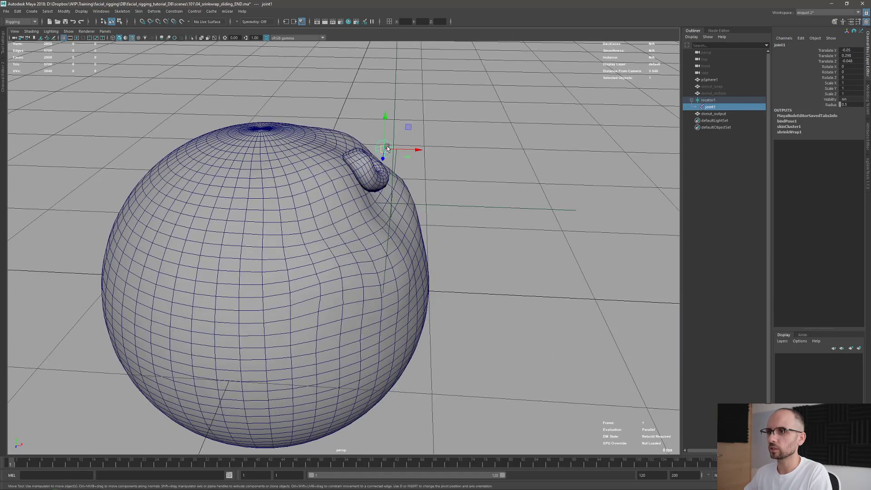
Try rotating joint1 about 20 degrees around Z, and undo the rotation and the preceding move.
key("e")
left_click_drag(388, 122, 394, 142)
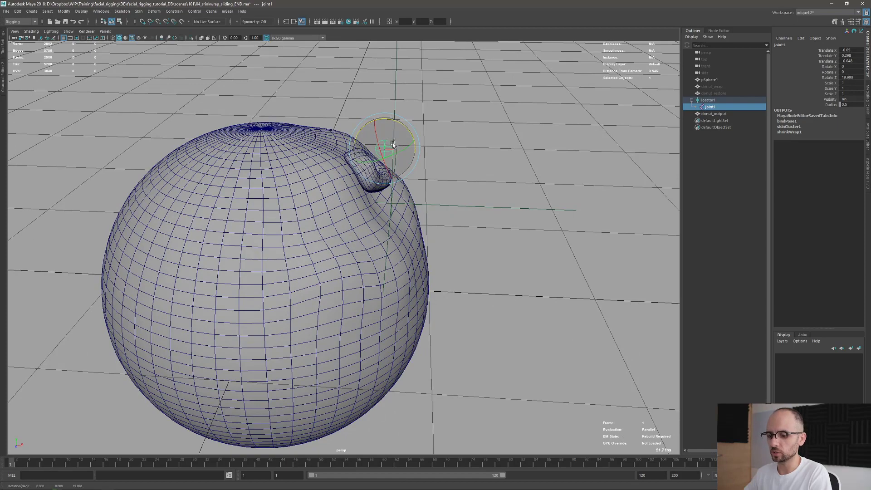
key("ctrl+z")
key("ctrl+z")
Select joint1 again and move it along its X axis to about -0.022.
left_click_drag(418, 206, 368, 232, "alt")
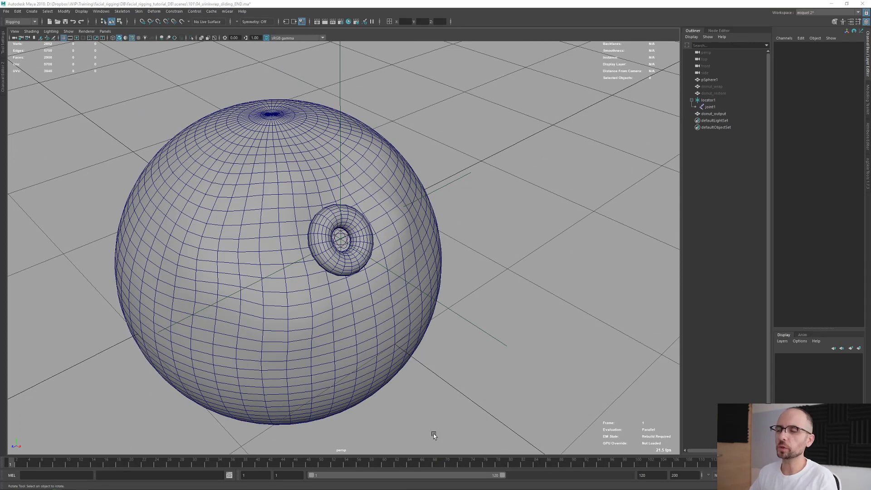
left_click_drag(344, 264, 348, 265, "alt")
key("w")
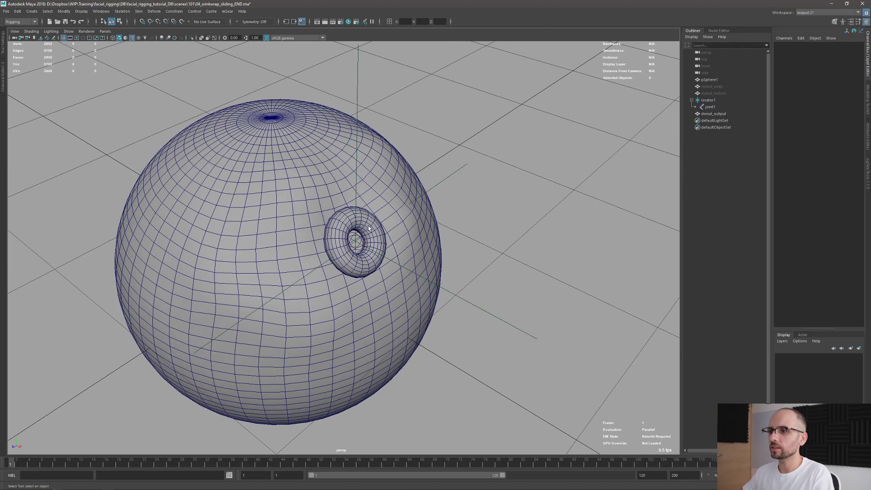
left_click(361, 239)
mouse_move(361, 241)
middle_mouse_down()
mouse_move(373, 231)
mouse_move(367, 228)
middle_mouse_up()
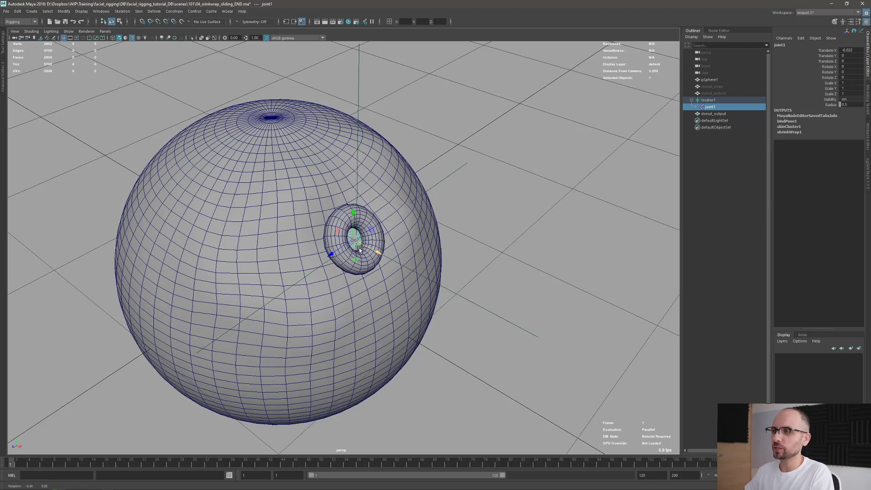
Select the hidden donut_restore, undo the last change, and slide joint1 to about 0.142, -0.061, -0.001.
left_click(715, 93)
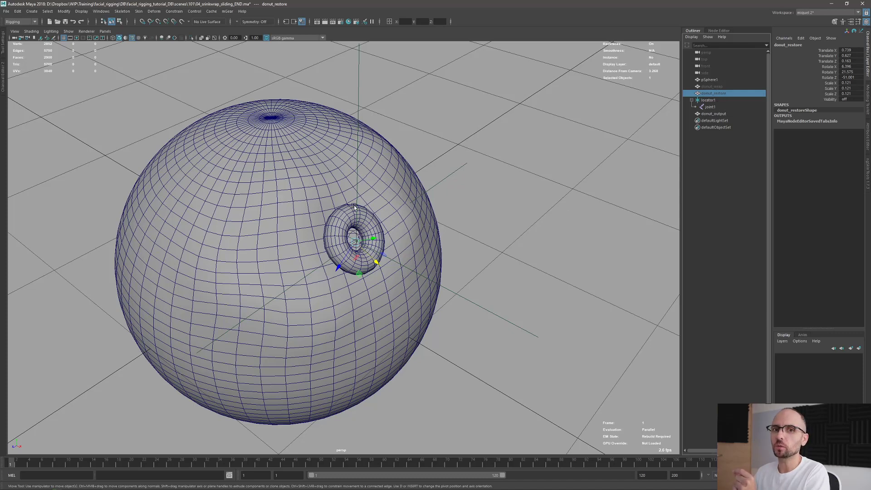
left_click_drag(357, 242, 390, 255)
key("ctrl+z")
left_click(355, 241)
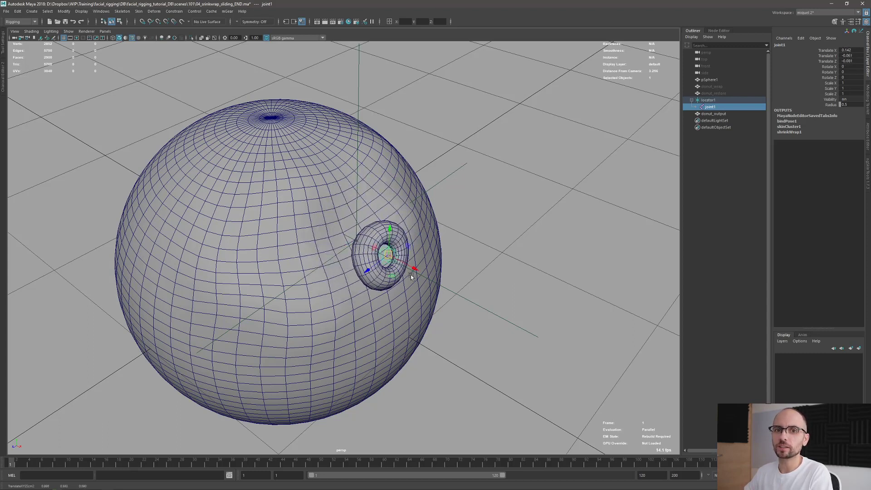